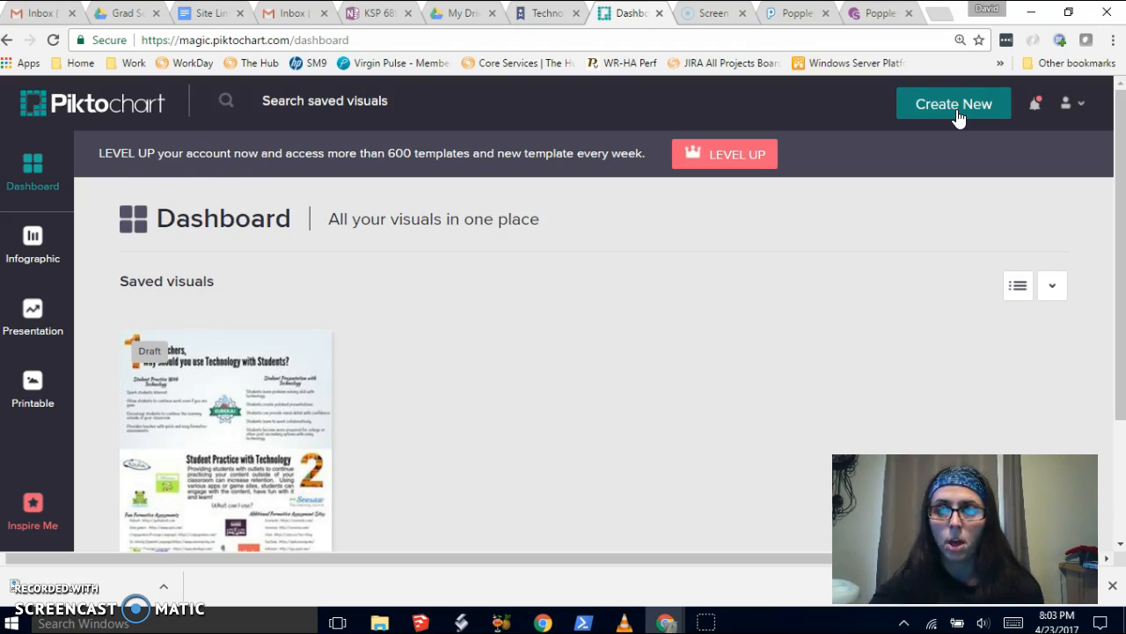
- Start a new infographic from the blank template
click(956, 110)
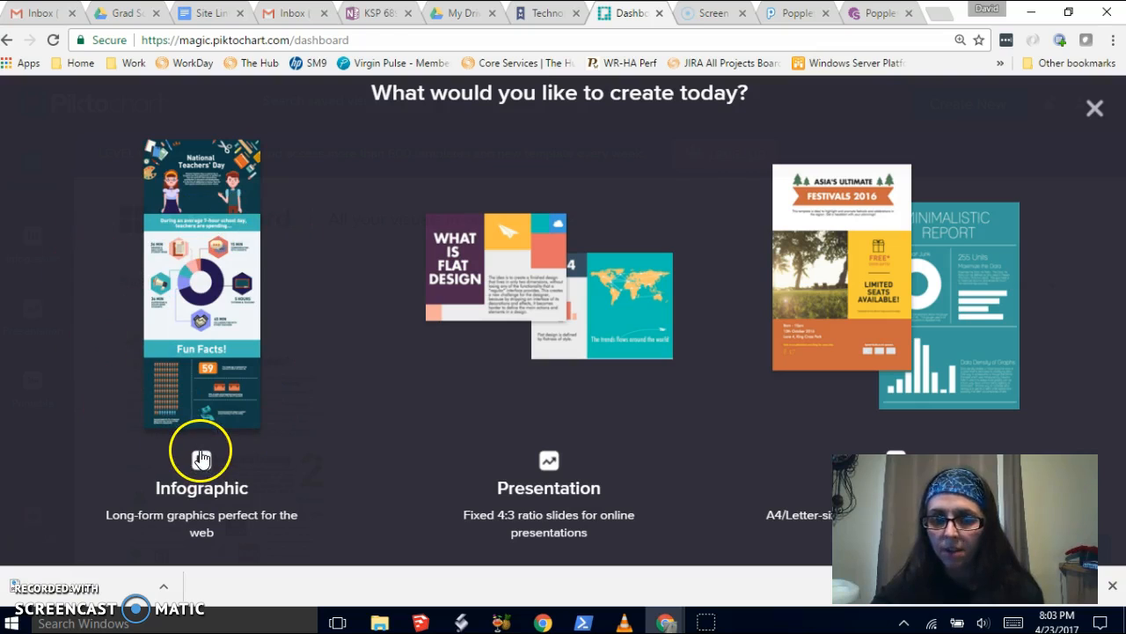
click(193, 436)
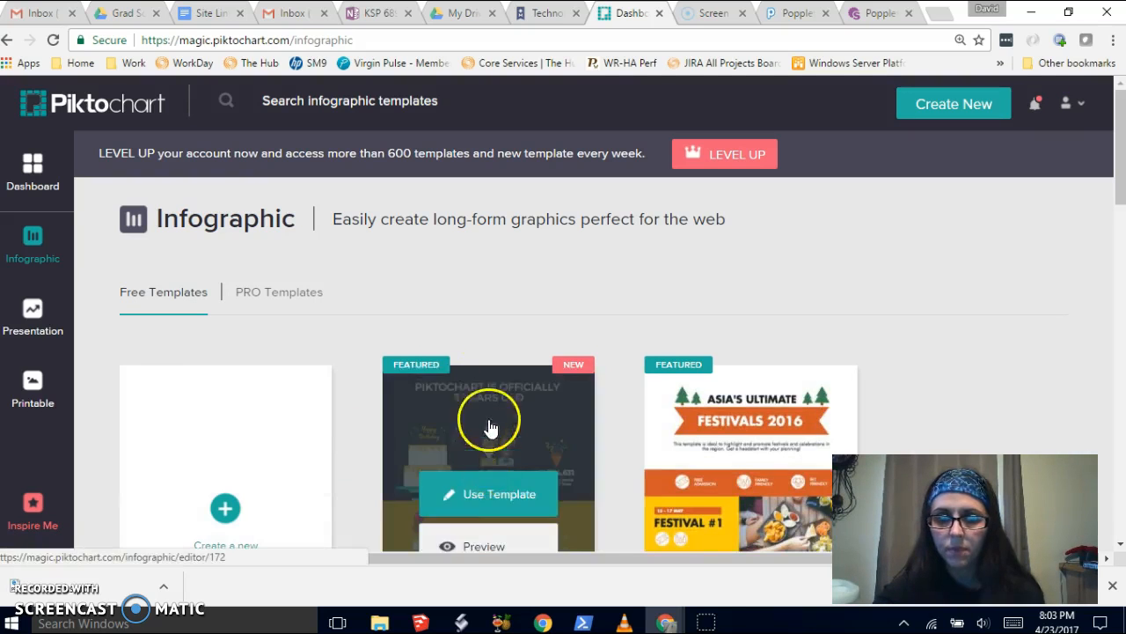
scroll(469, 315, down, 2)
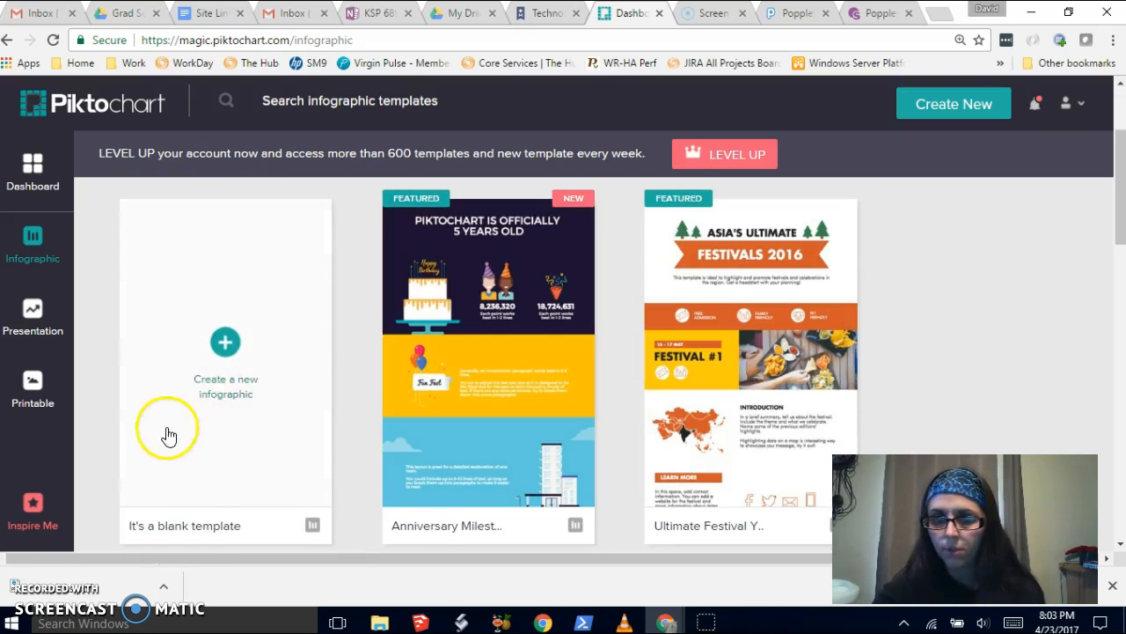
click(223, 369)
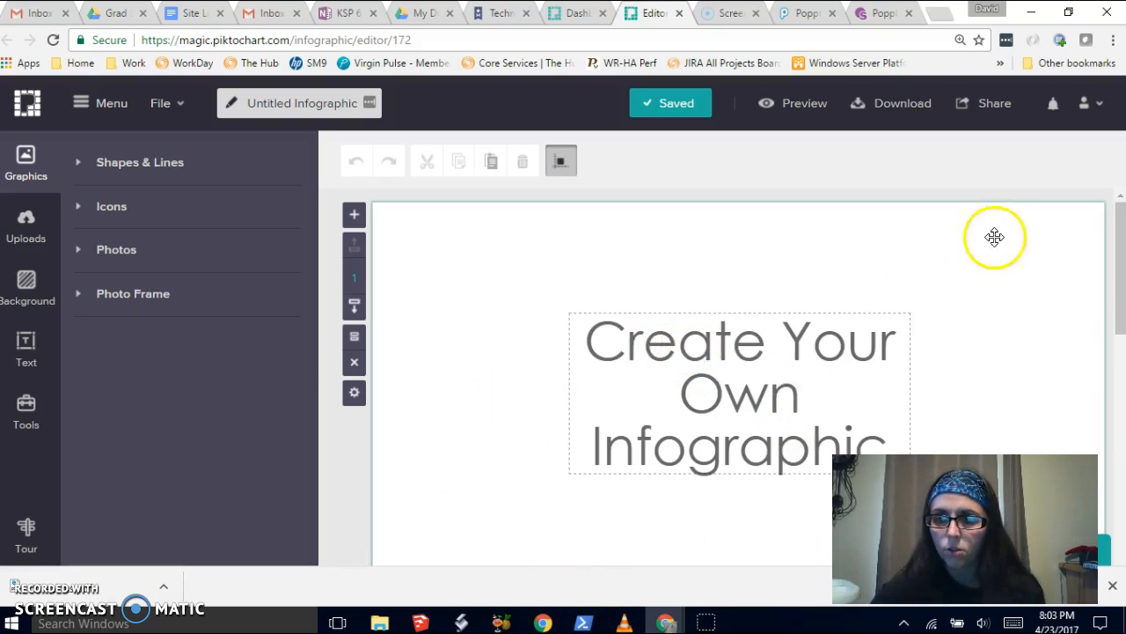
scroll(995, 235, down, 5)
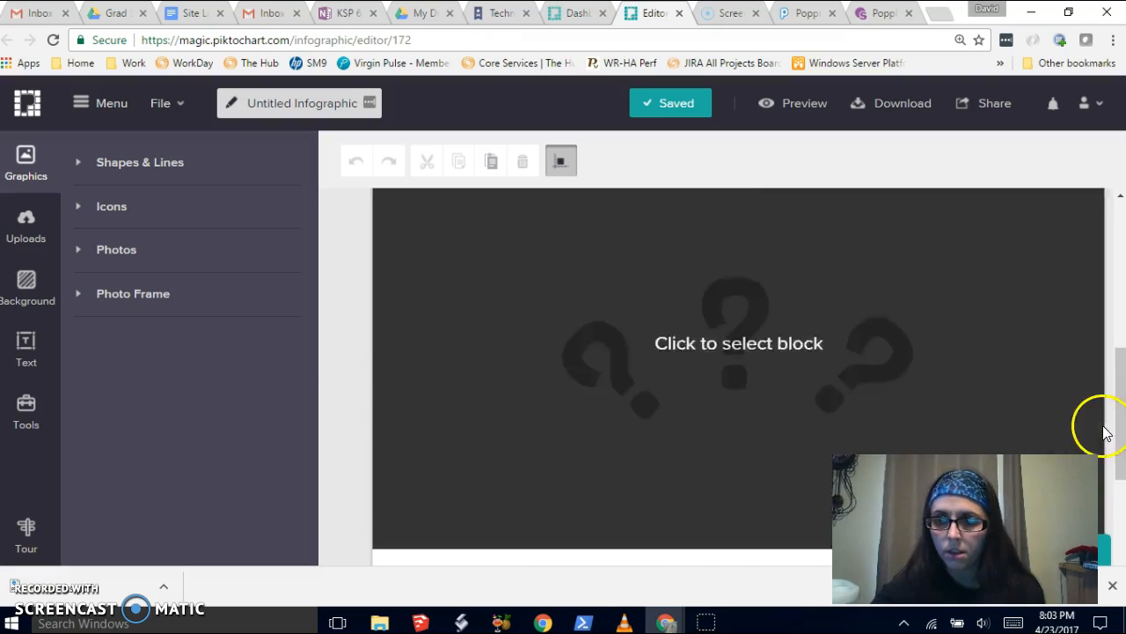
scroll(1043, 352, up, 5)
scroll(977, 352, down, 5)
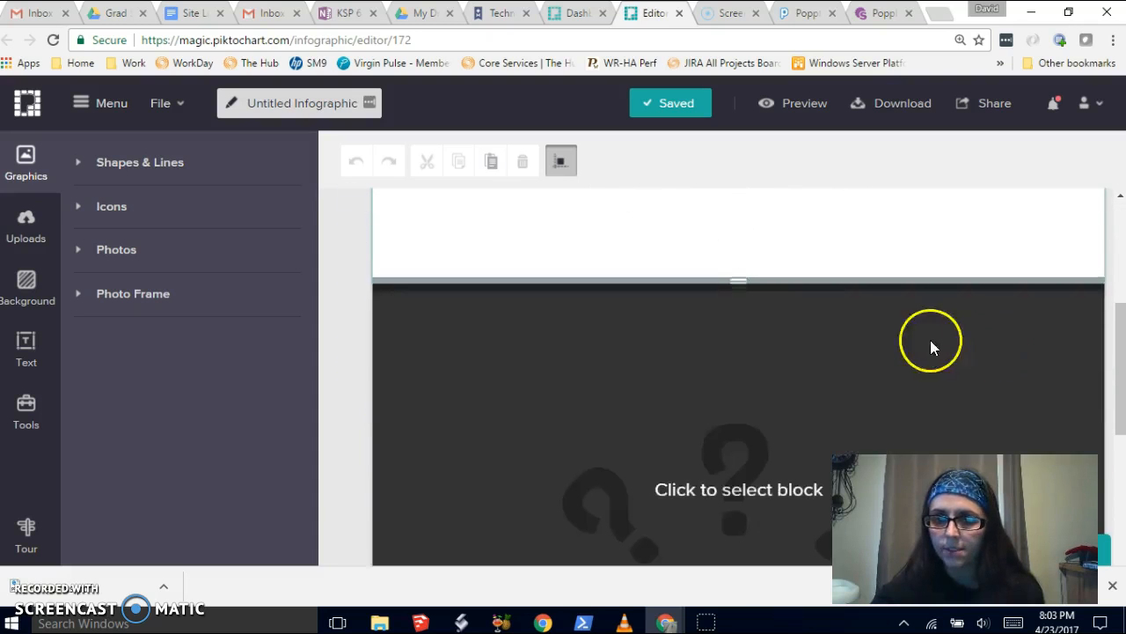
scroll(880, 345, up, 4)
scroll(715, 302, up, 2)
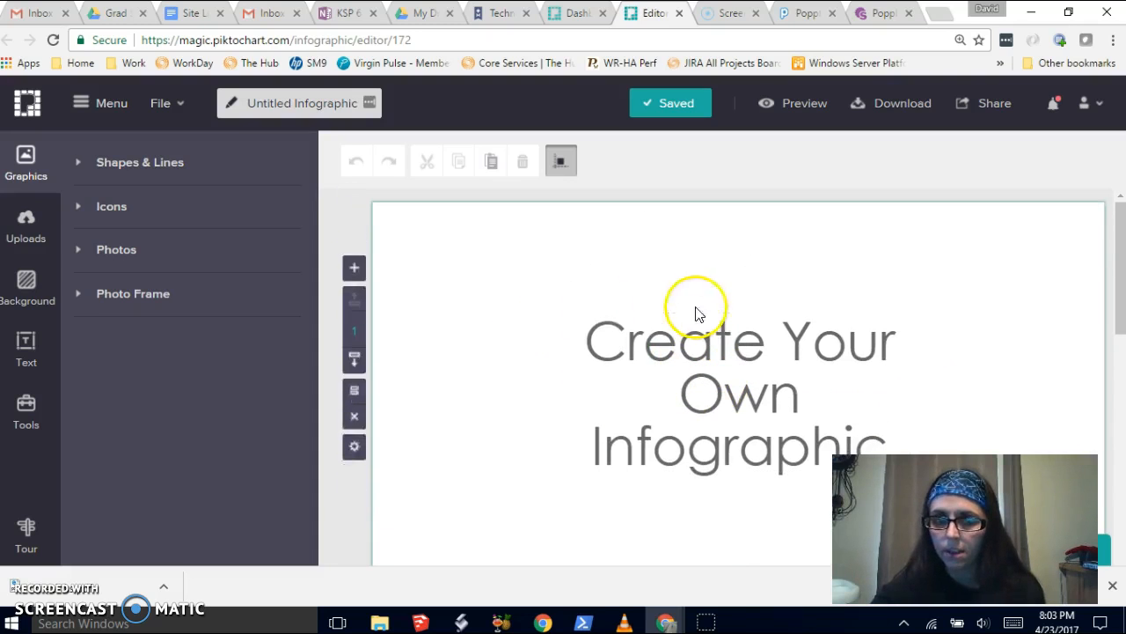
- Apply the light diagonal-stripe texture as the infographic's background image
click(27, 283)
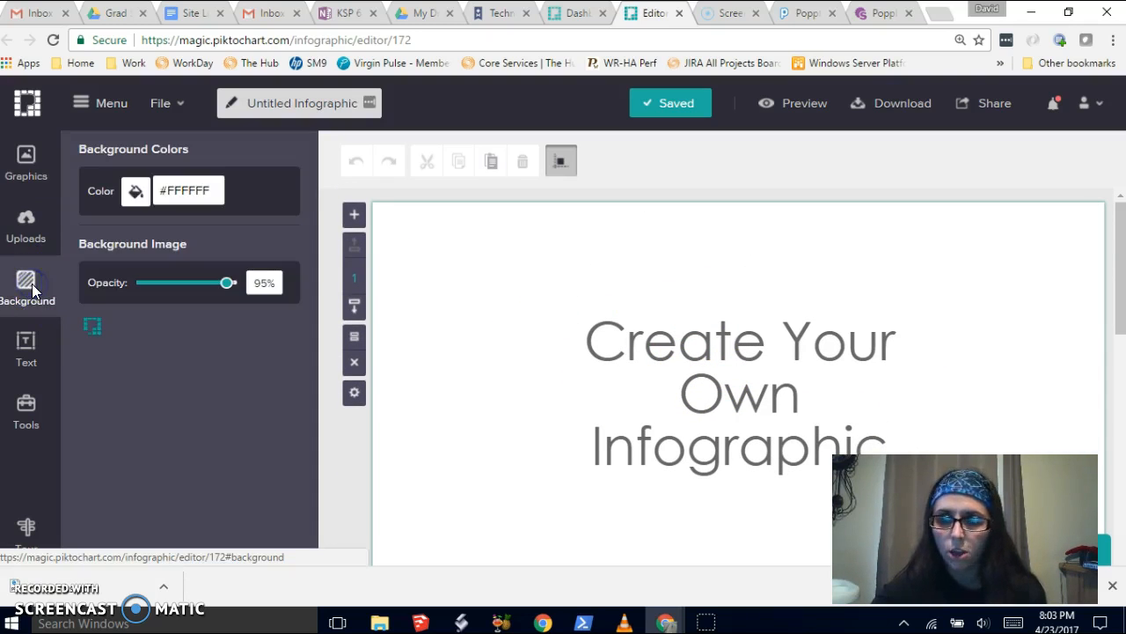
click(193, 411)
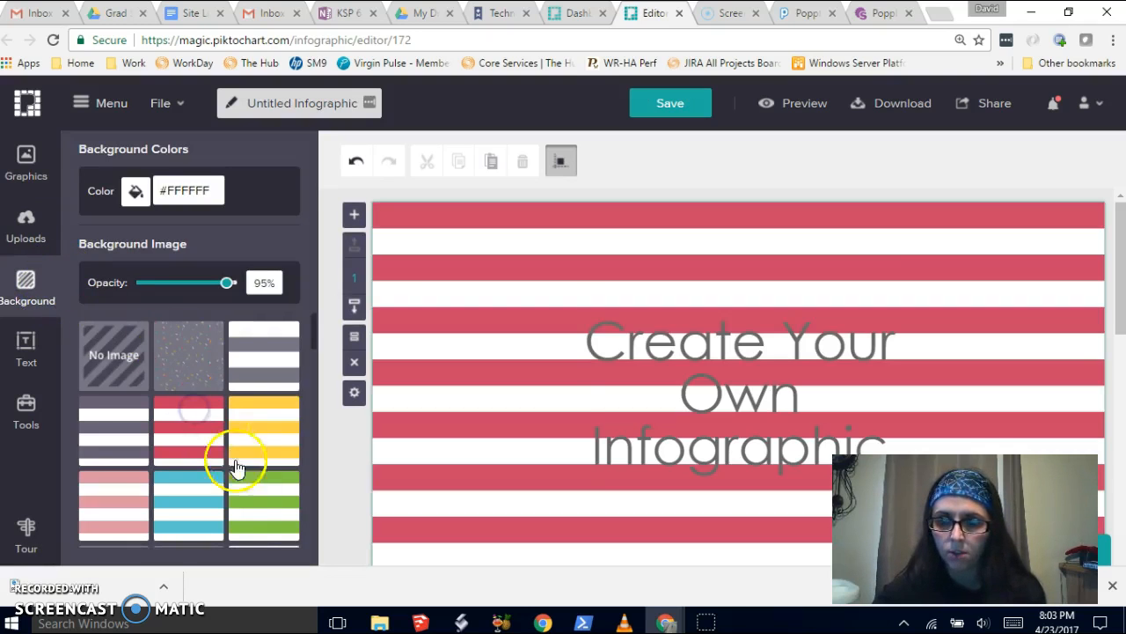
click(252, 519)
click(179, 347)
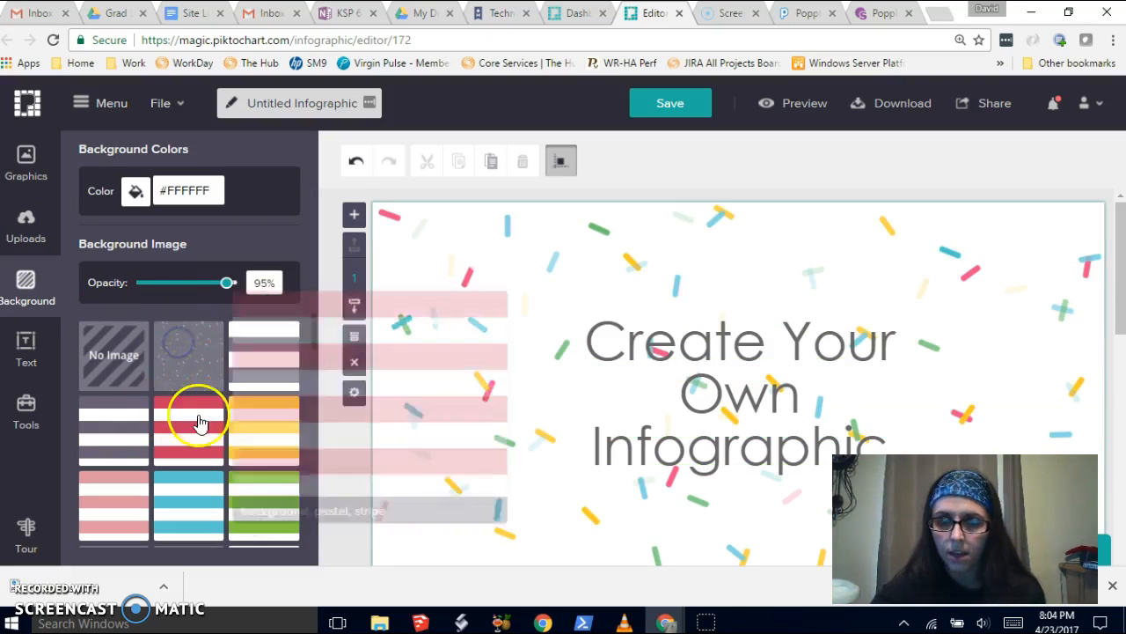
scroll(264, 457, down, 10)
click(251, 459)
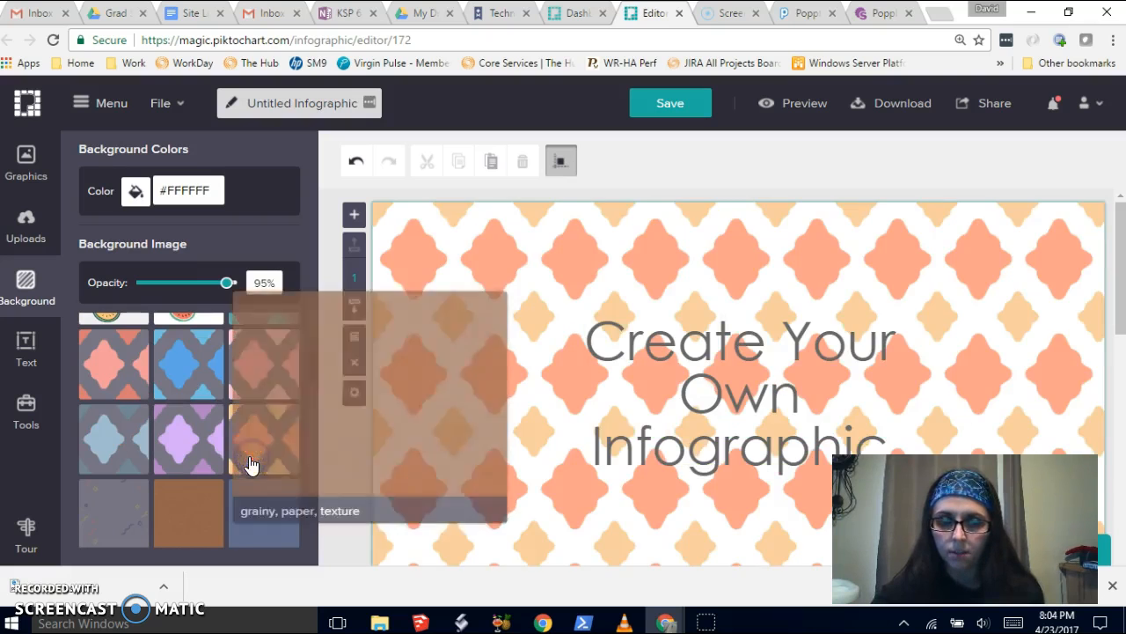
click(189, 506)
scroll(132, 489, down, 3)
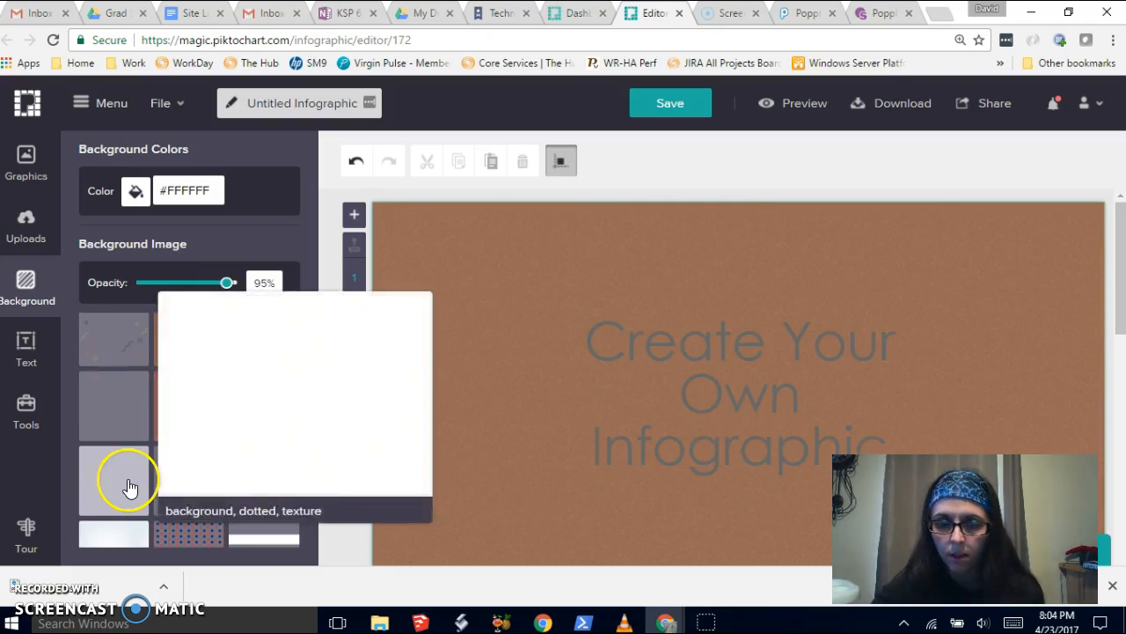
click(132, 489)
click(190, 486)
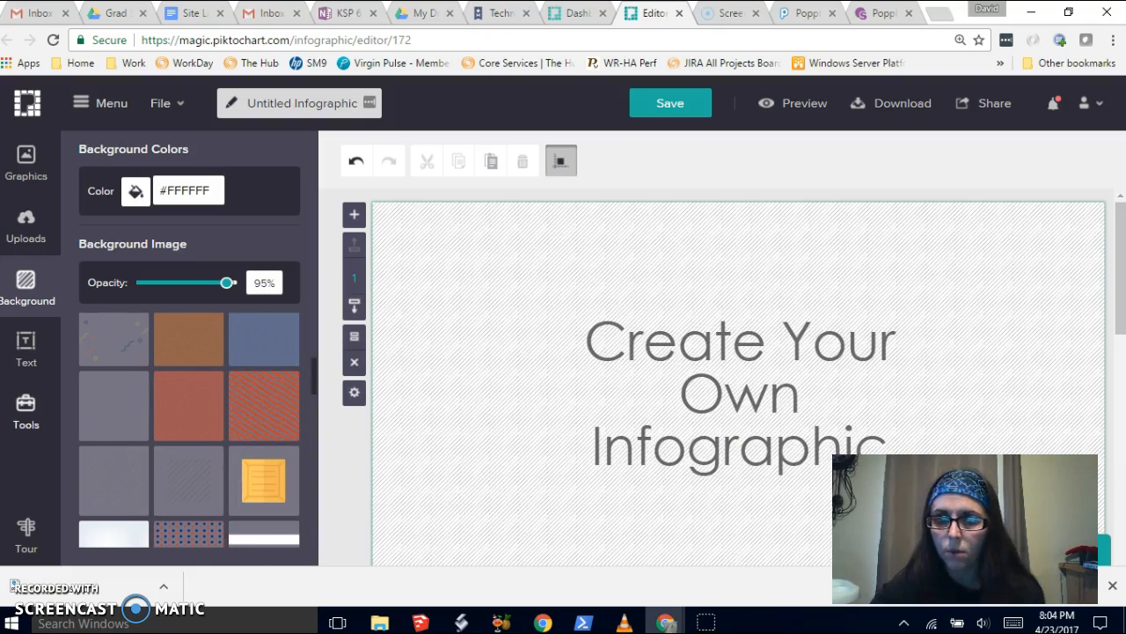
- Browse the basic shapes and the colour icons in the graphics library
click(16, 176)
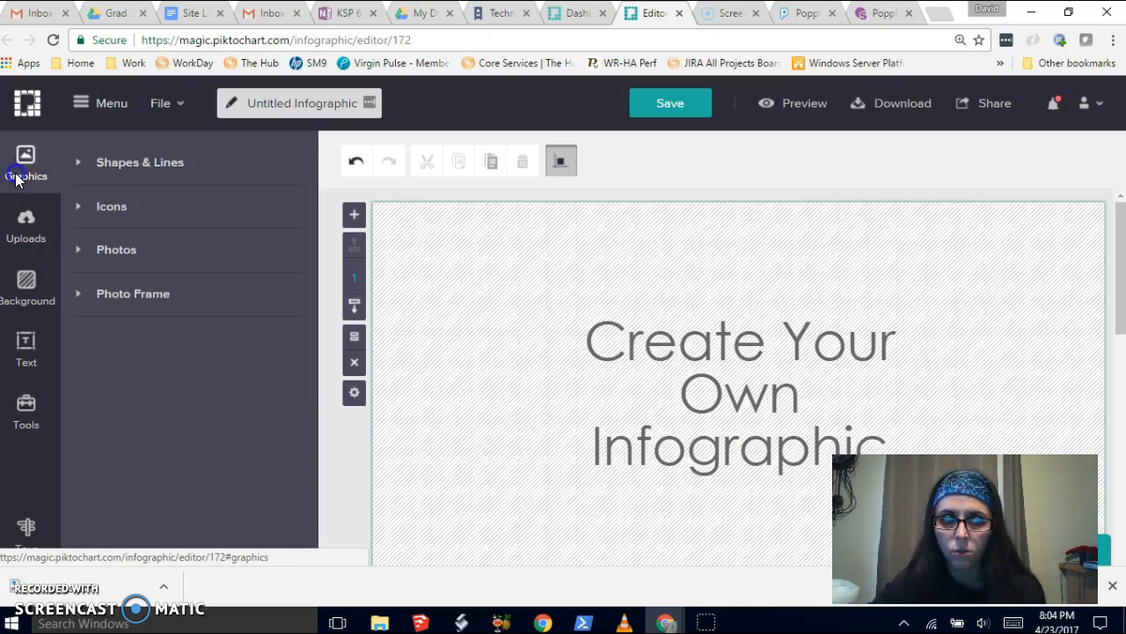
click(141, 162)
click(168, 383)
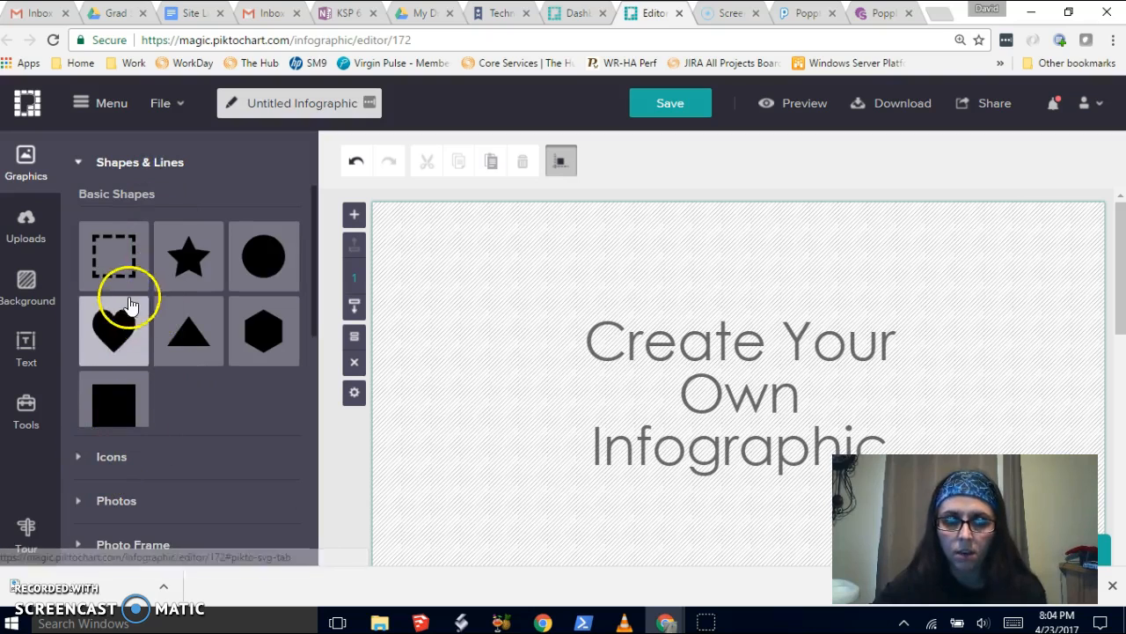
click(132, 459)
scroll(172, 442, down, 1)
scroll(171, 443, down, 2)
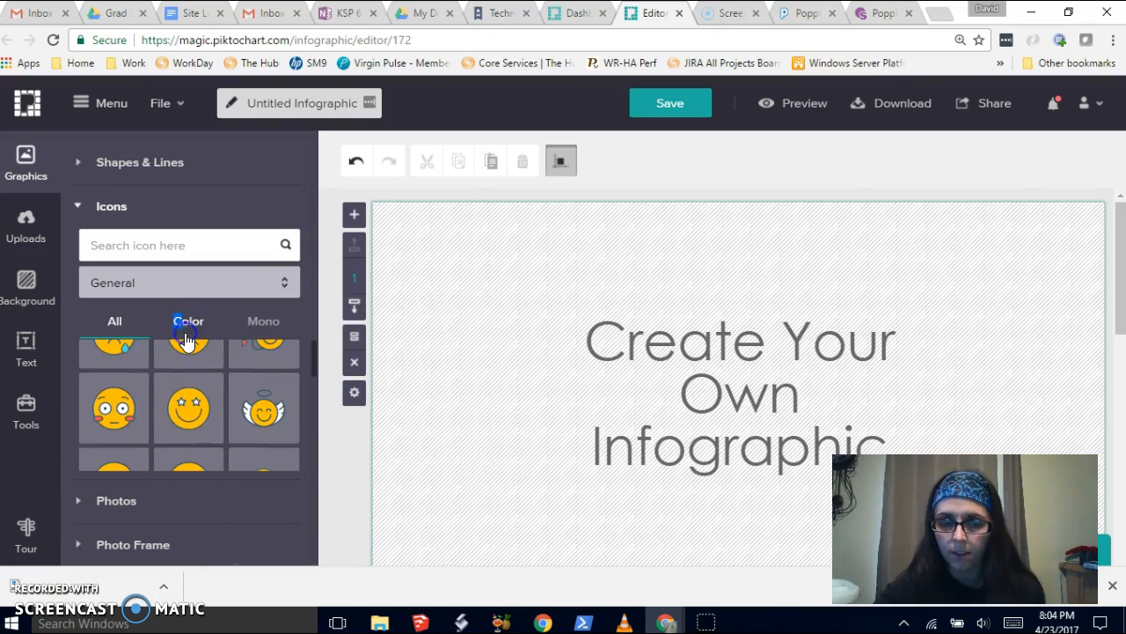
click(185, 332)
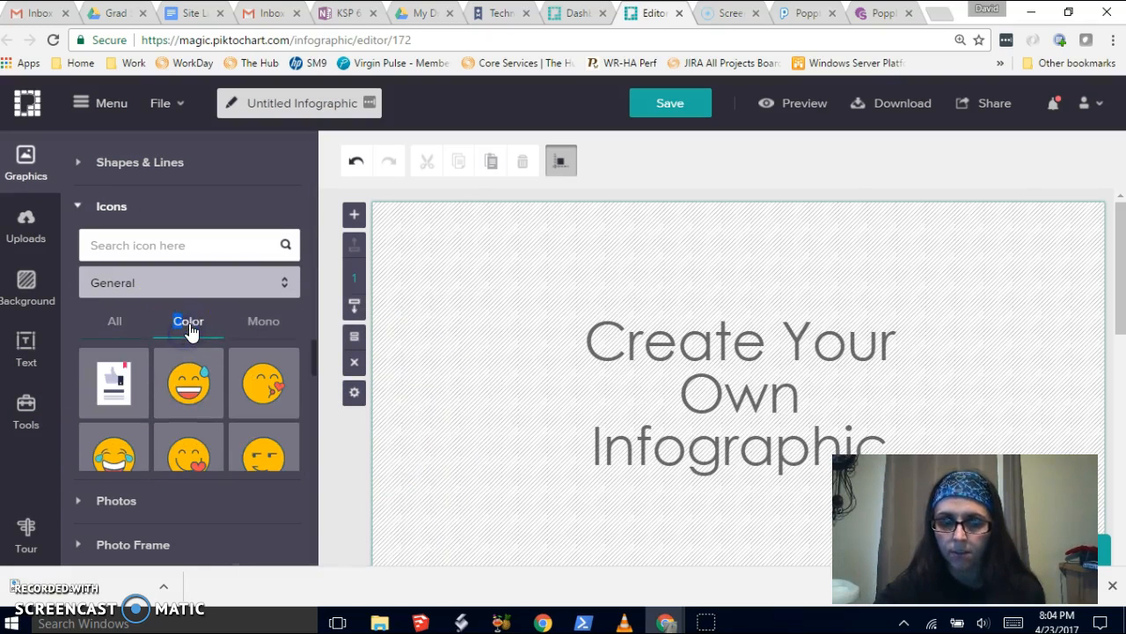
- Add the rocky ocean-shore scenery photo to the canvas, shrink it and place it in the upper-left corner
click(143, 502)
scroll(207, 407, down, 8)
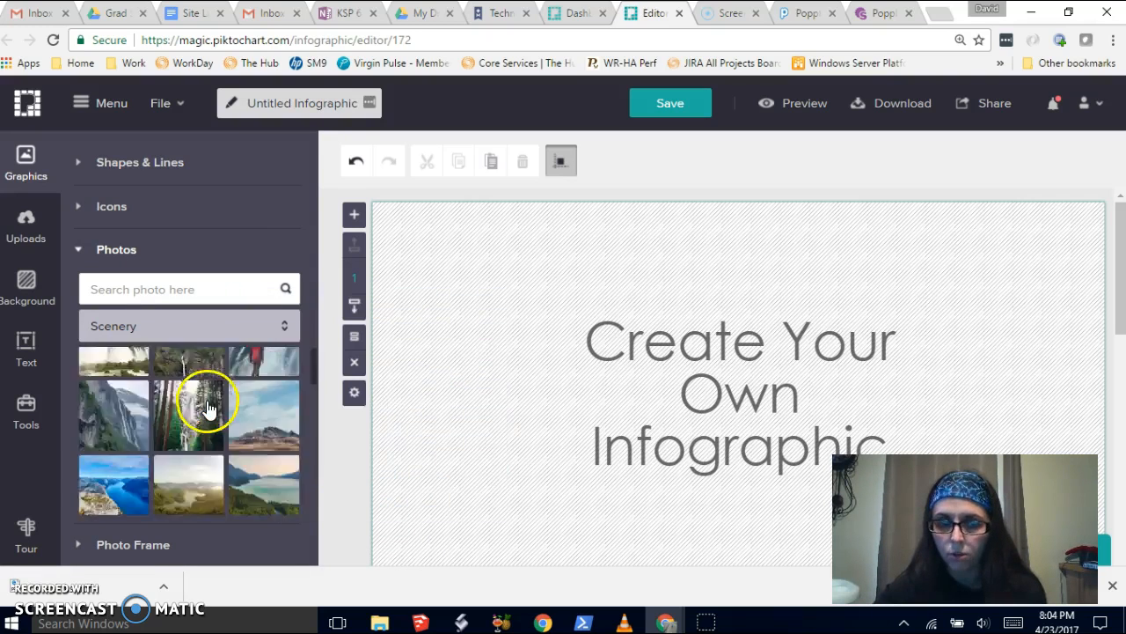
scroll(195, 396, up, 7)
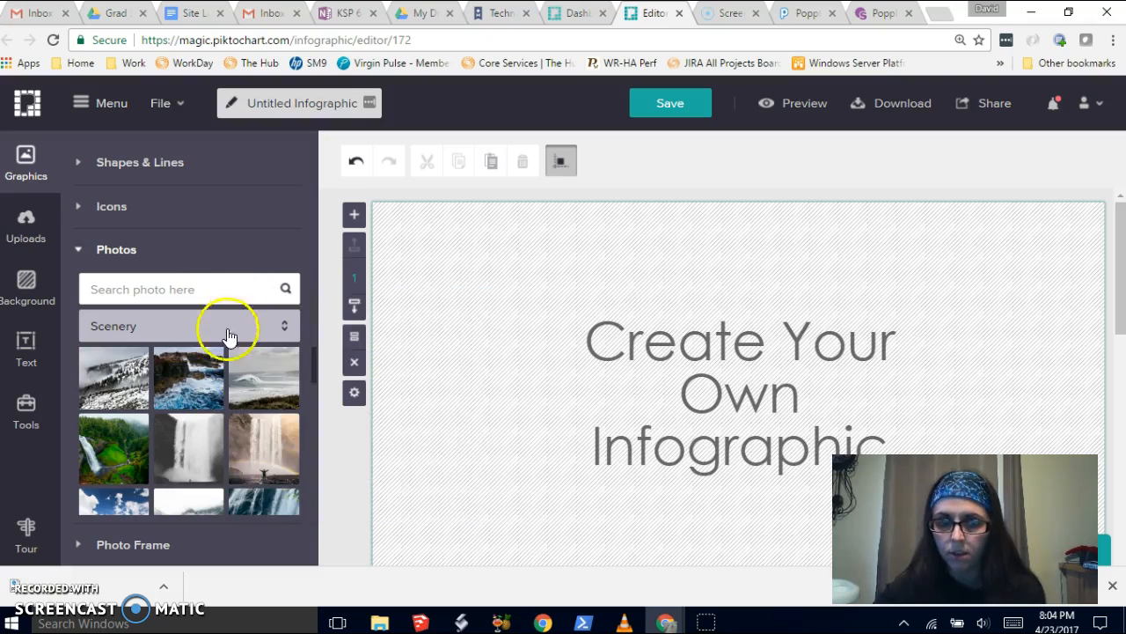
drag(190, 384, 464, 316)
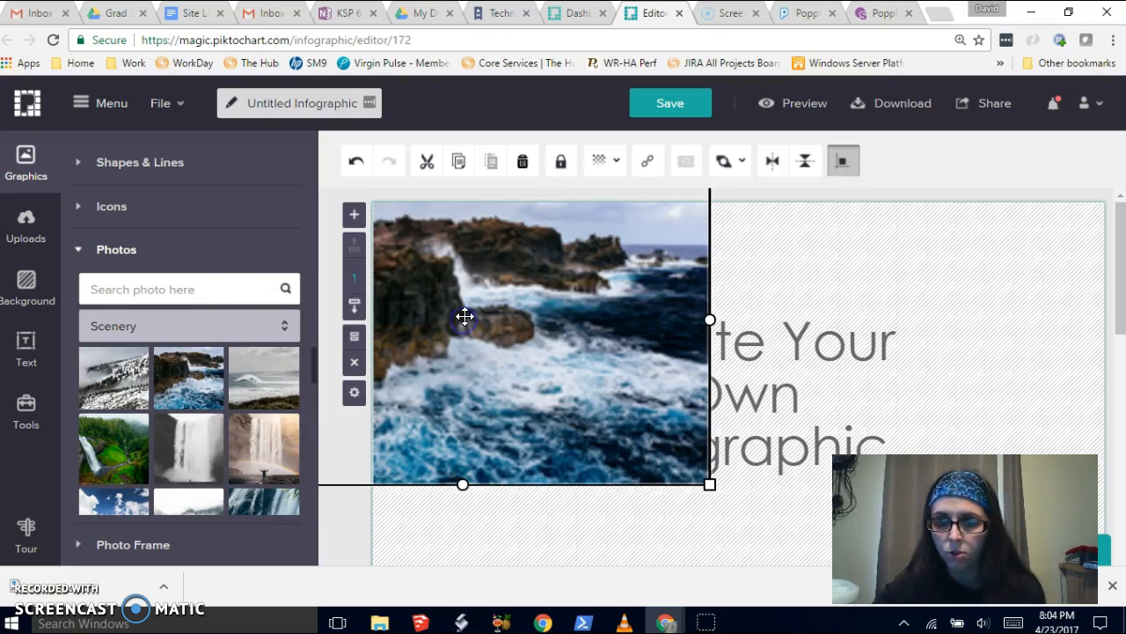
drag(619, 398, 791, 397)
drag(759, 314, 763, 368)
drag(890, 213, 586, 393)
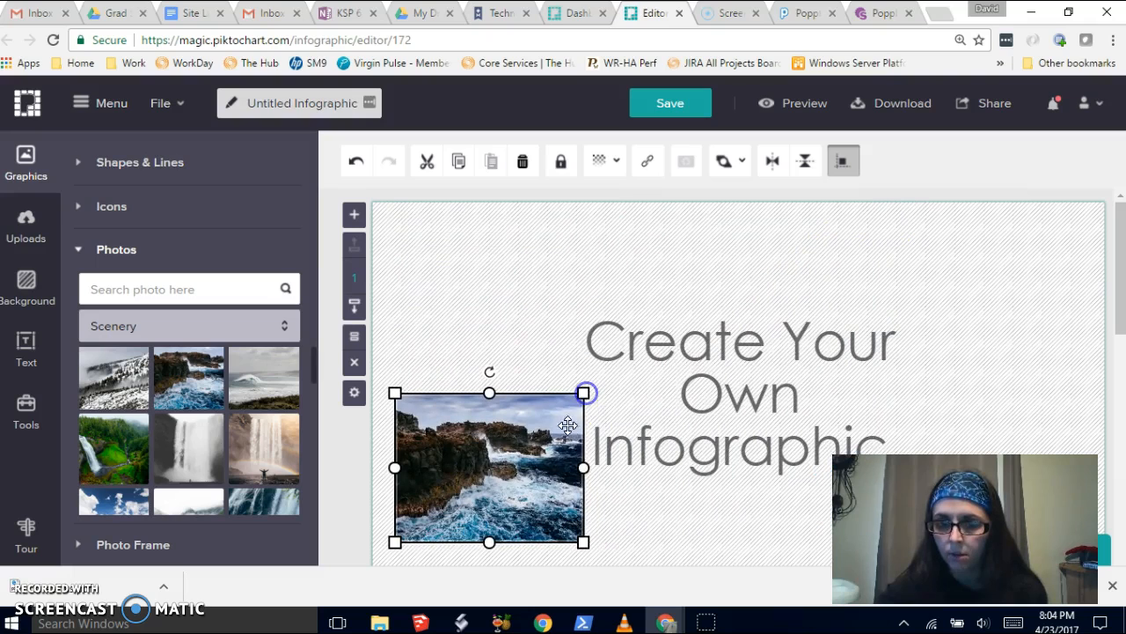
drag(543, 466, 528, 289)
click(557, 426)
mouse_move(73, 480)
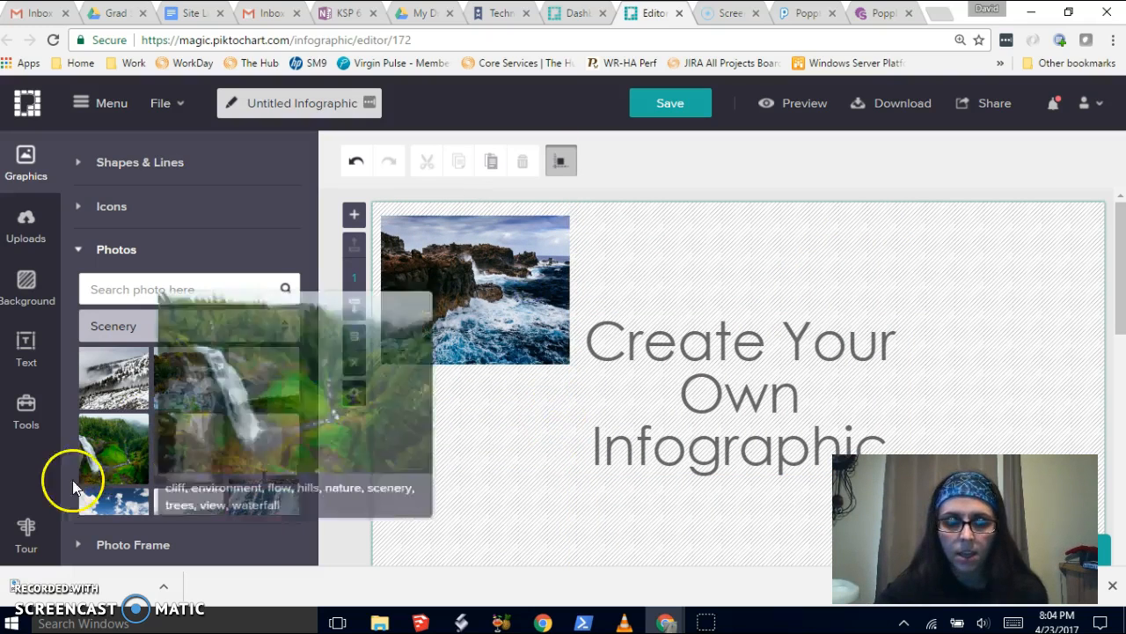
- Add a subtitle at the top beside the photo and change its text to 'Welcome to the Ocean!'
click(25, 352)
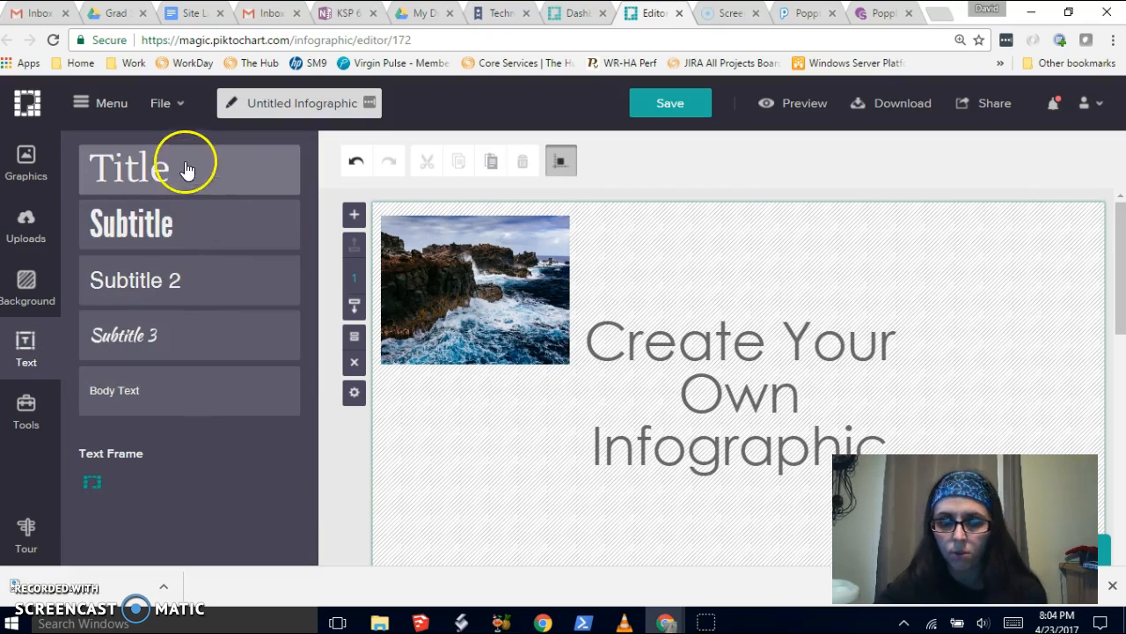
click(151, 227)
drag(716, 415, 738, 303)
click(519, 418)
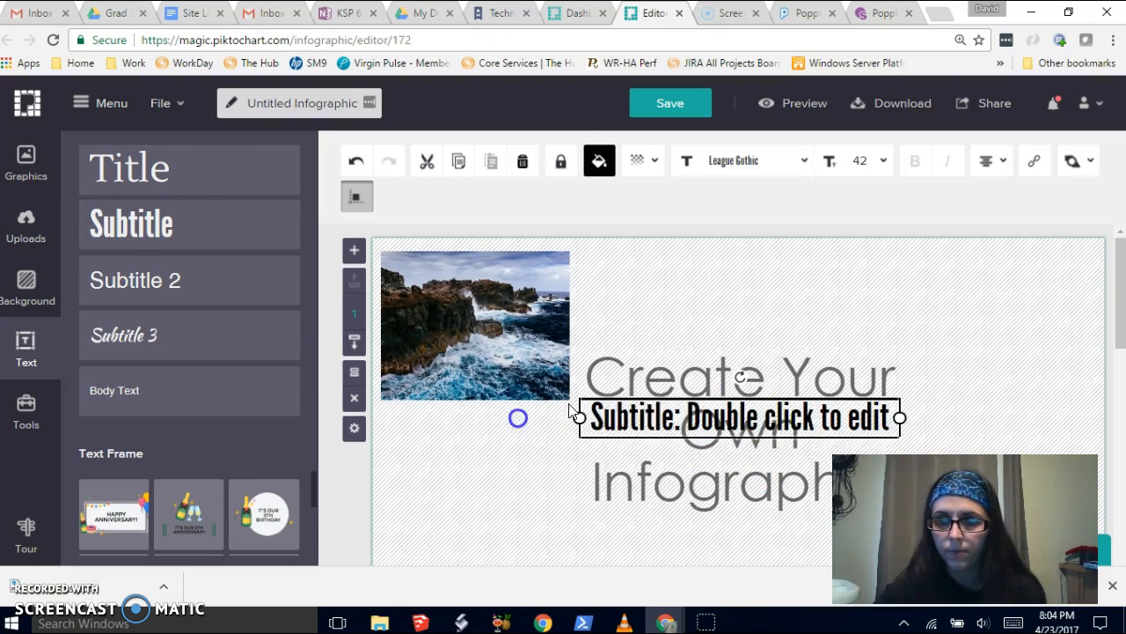
drag(702, 417, 702, 271)
double_click(704, 271)
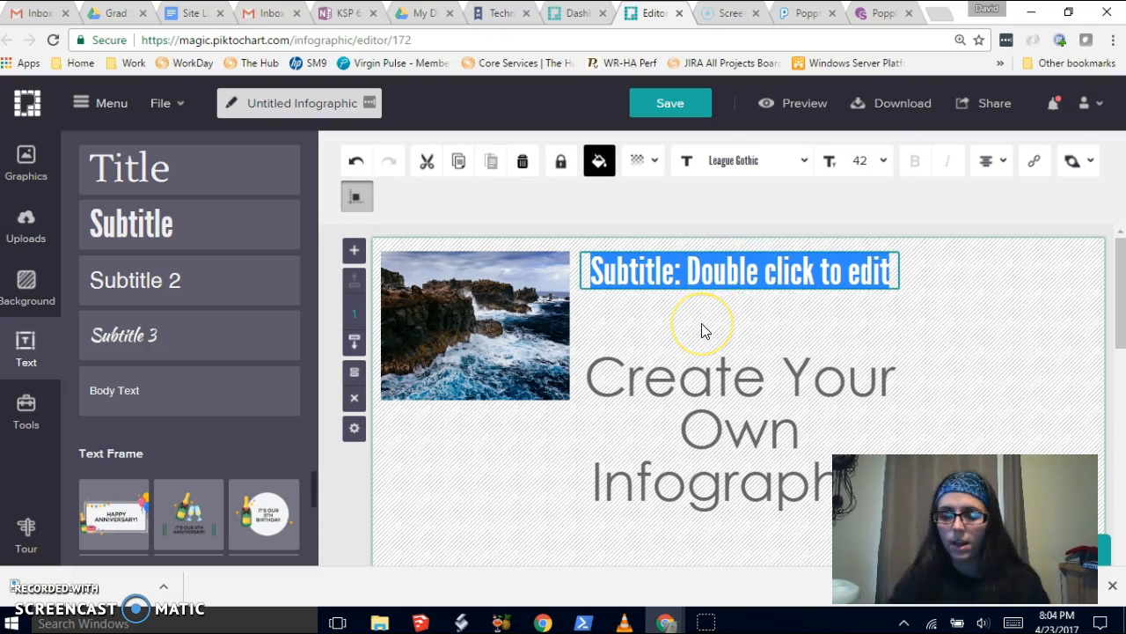
key(BackSpace)
text(Welcome )
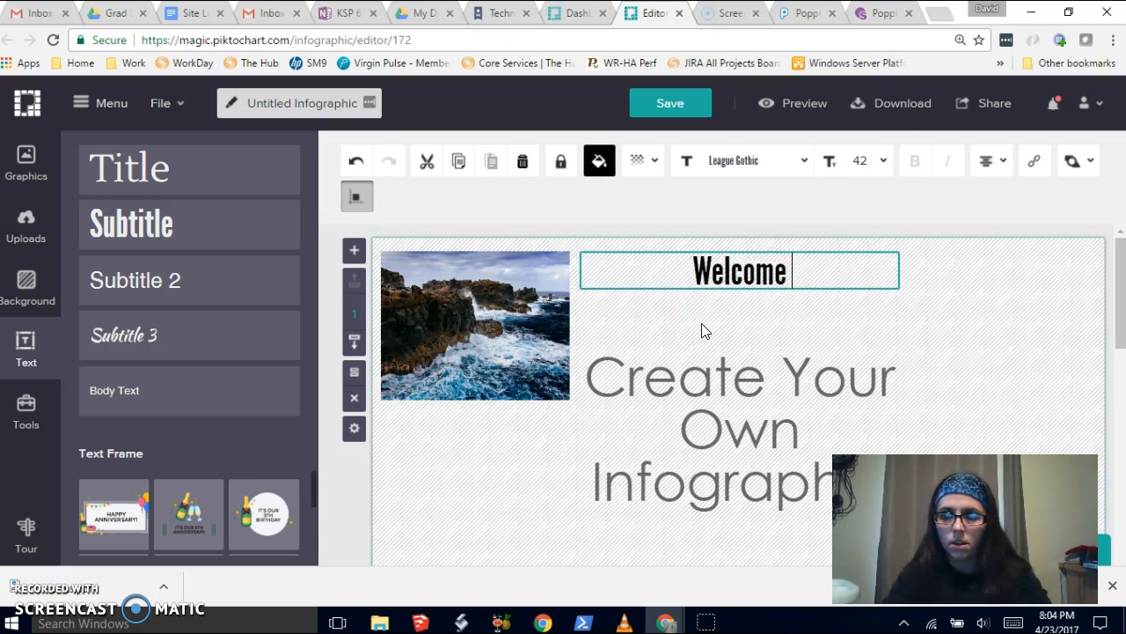
text(to the Ocean!)
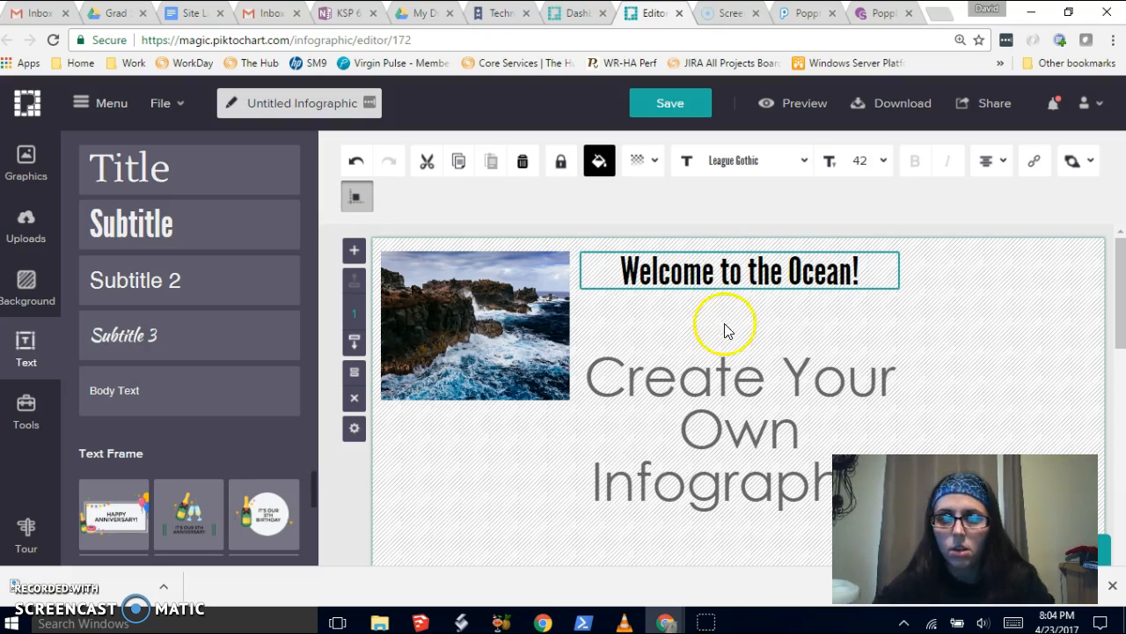
click(780, 326)
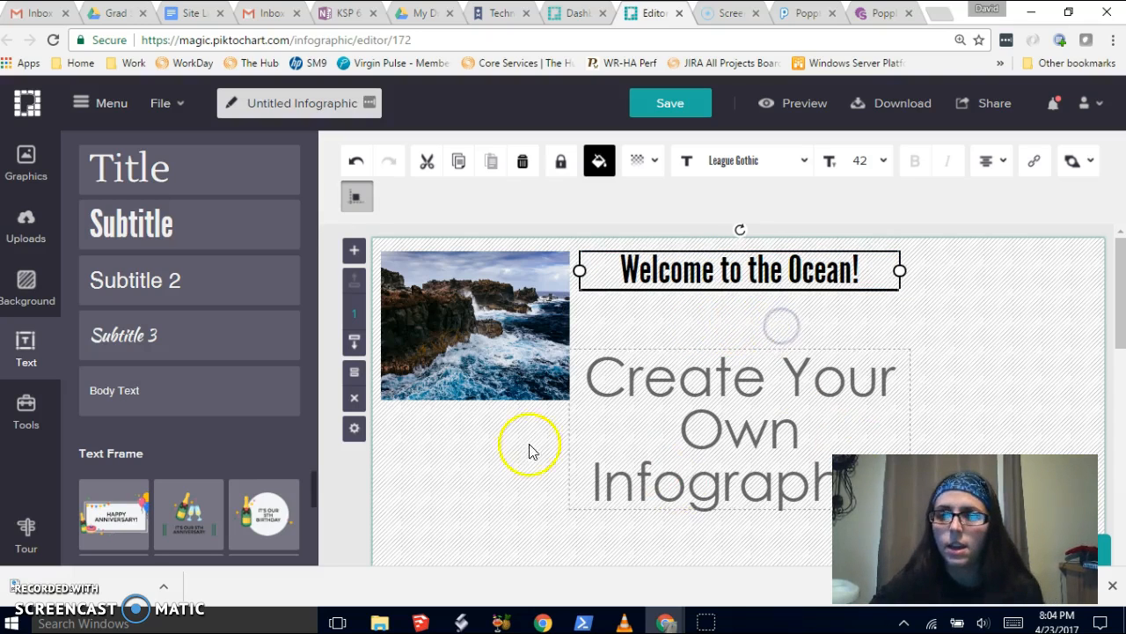
- Delete the 'Create Your Own Infographic' placeholder text
click(760, 384)
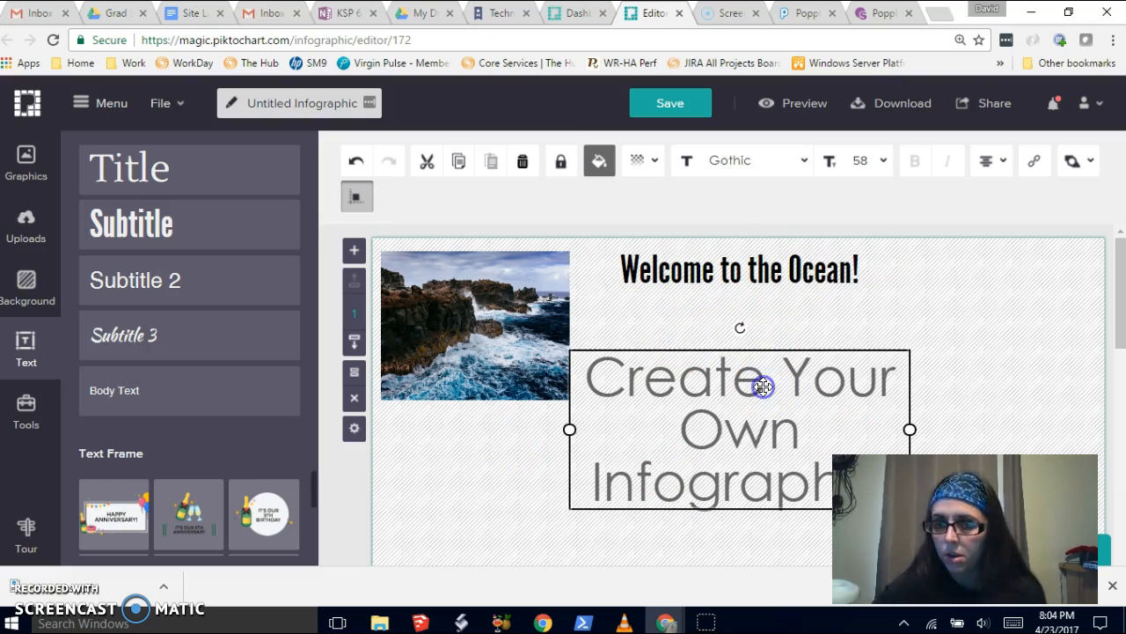
double_click(765, 383)
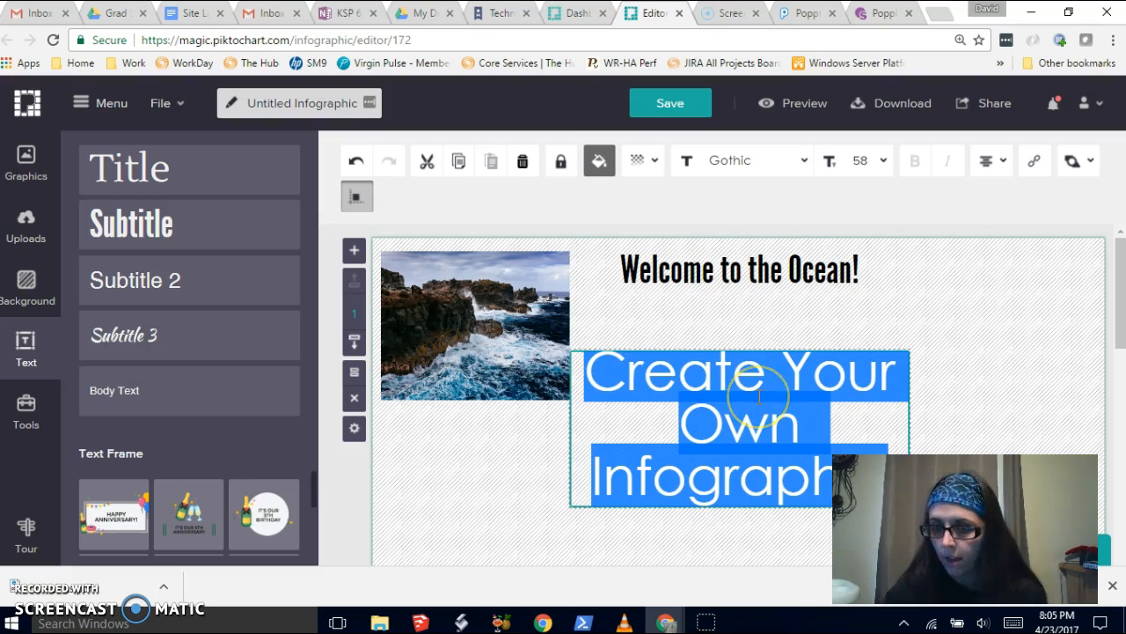
key(BackSpace)
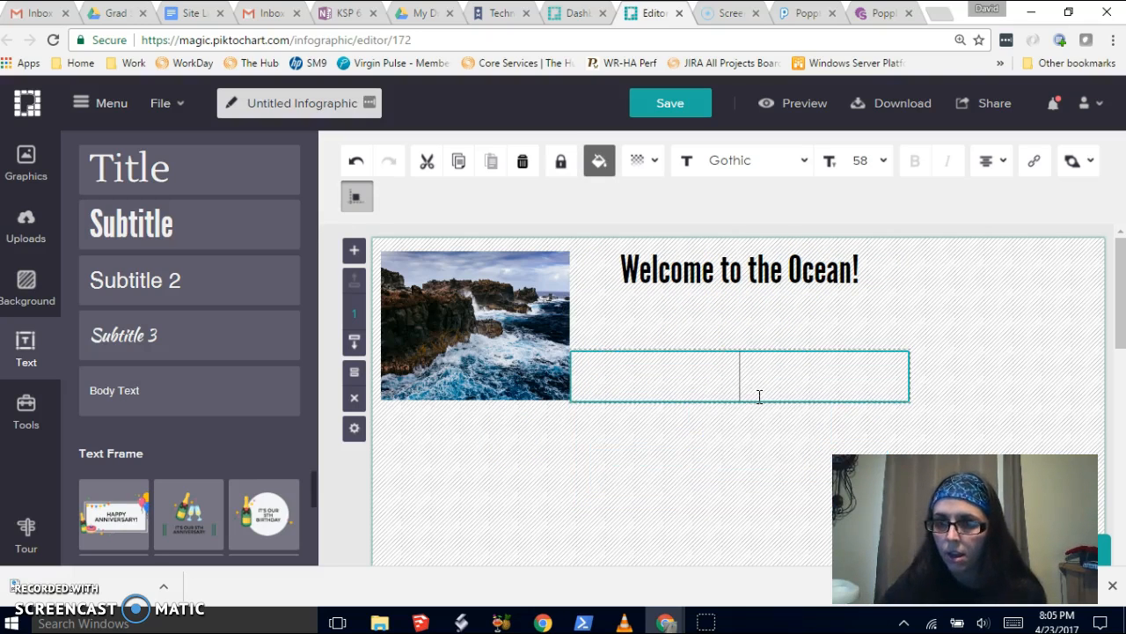
click(754, 449)
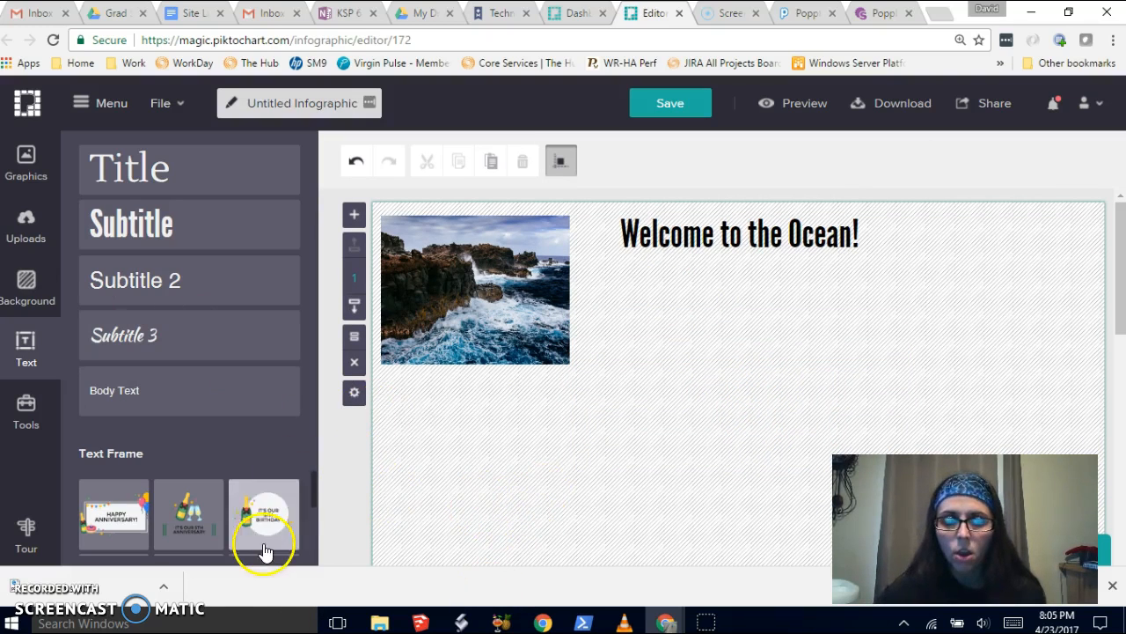
- Browse the available text frame designs
scroll(251, 526, down, 3)
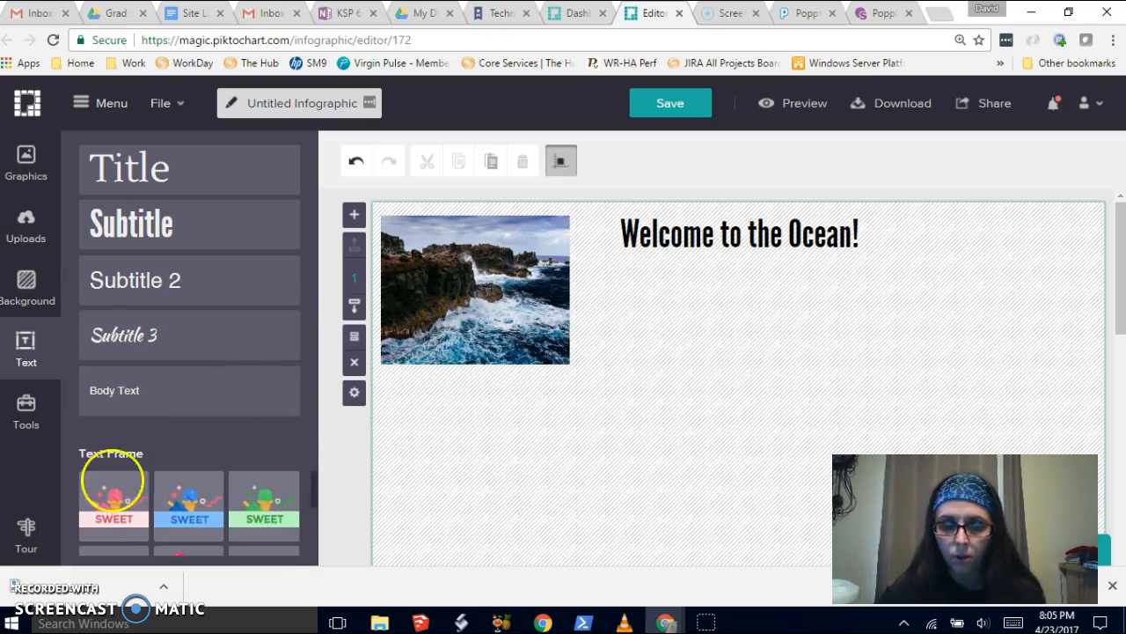
scroll(243, 510, down, 3)
scroll(252, 519, down, 2)
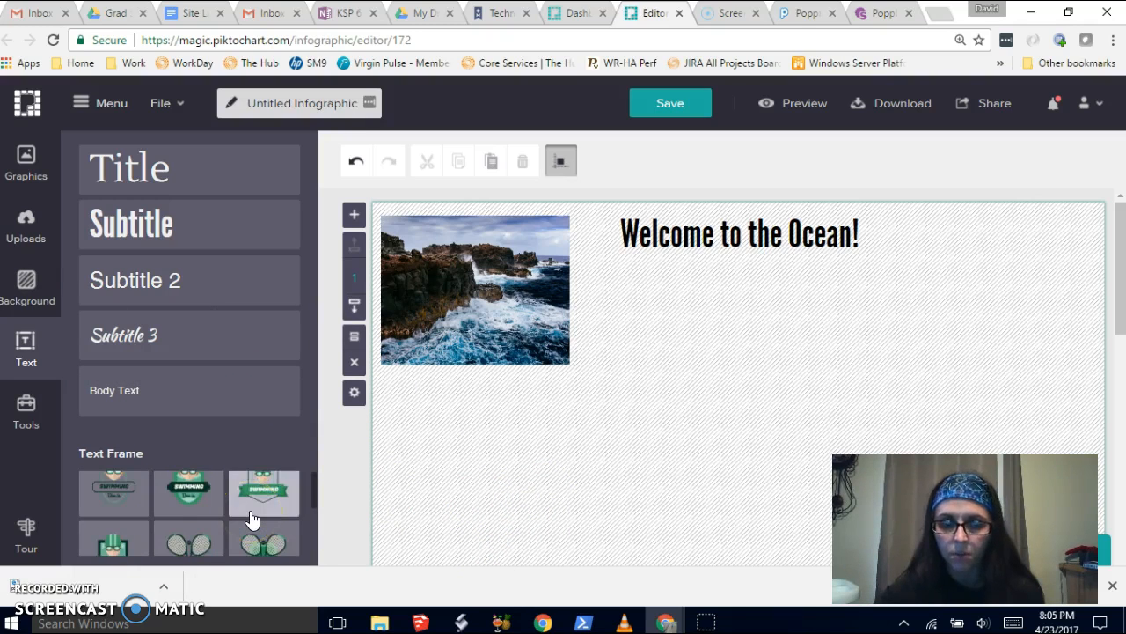
scroll(255, 510, down, 2)
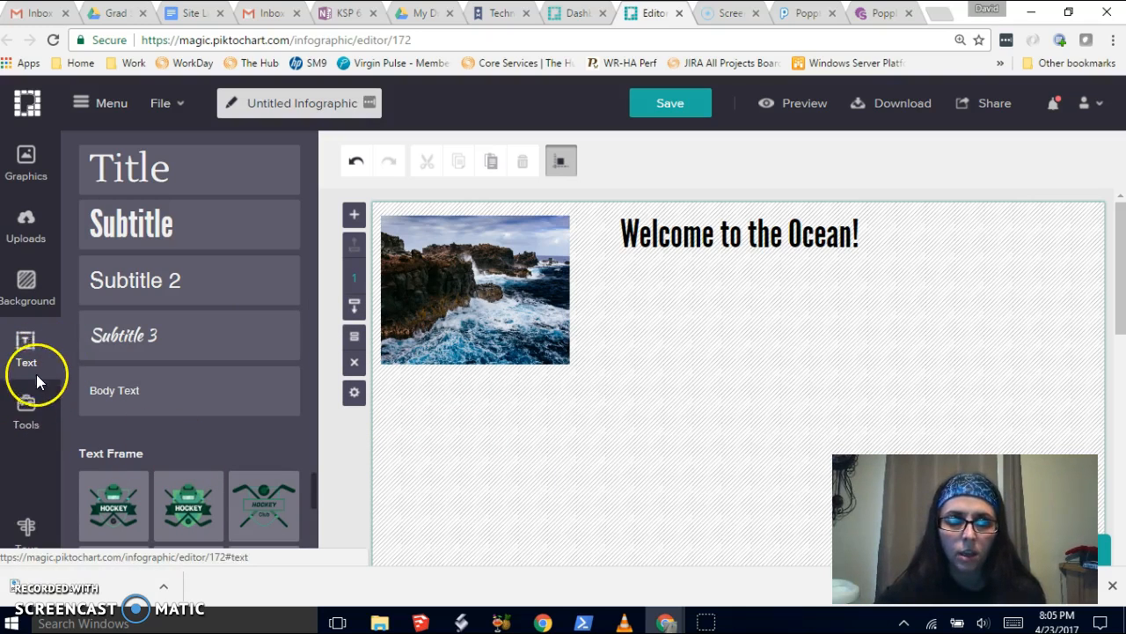
- Drag the Symbaloo image from the uploaded images onto the canvas, then delete it
click(25, 236)
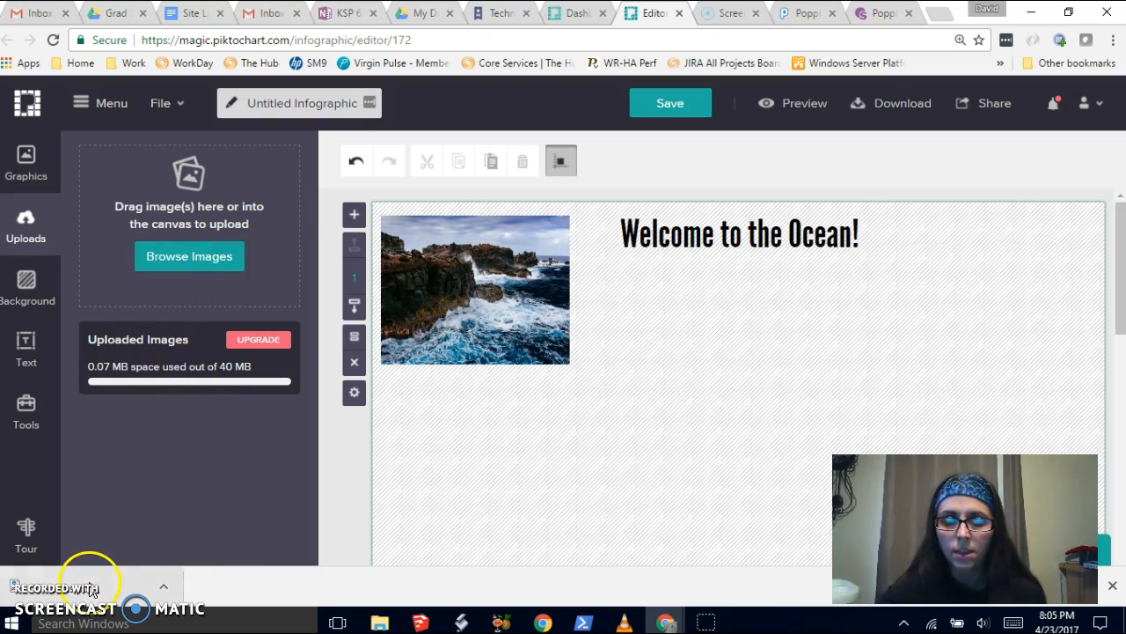
drag(103, 585, 183, 226)
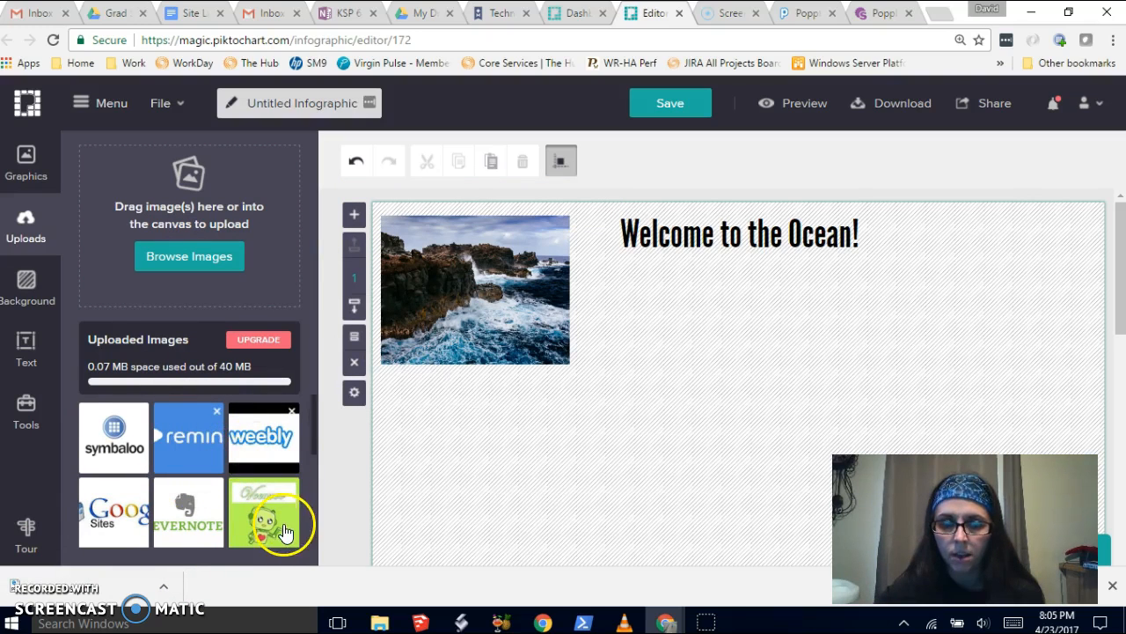
drag(115, 433, 307, 264)
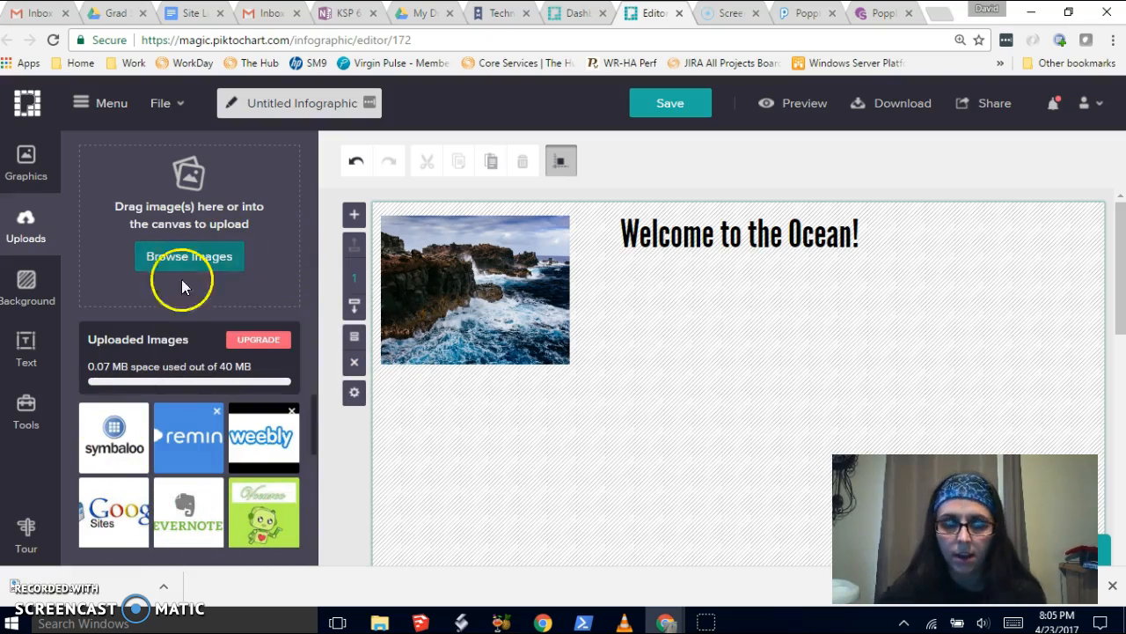
mouse_move(115, 458)
drag(115, 454, 620, 442)
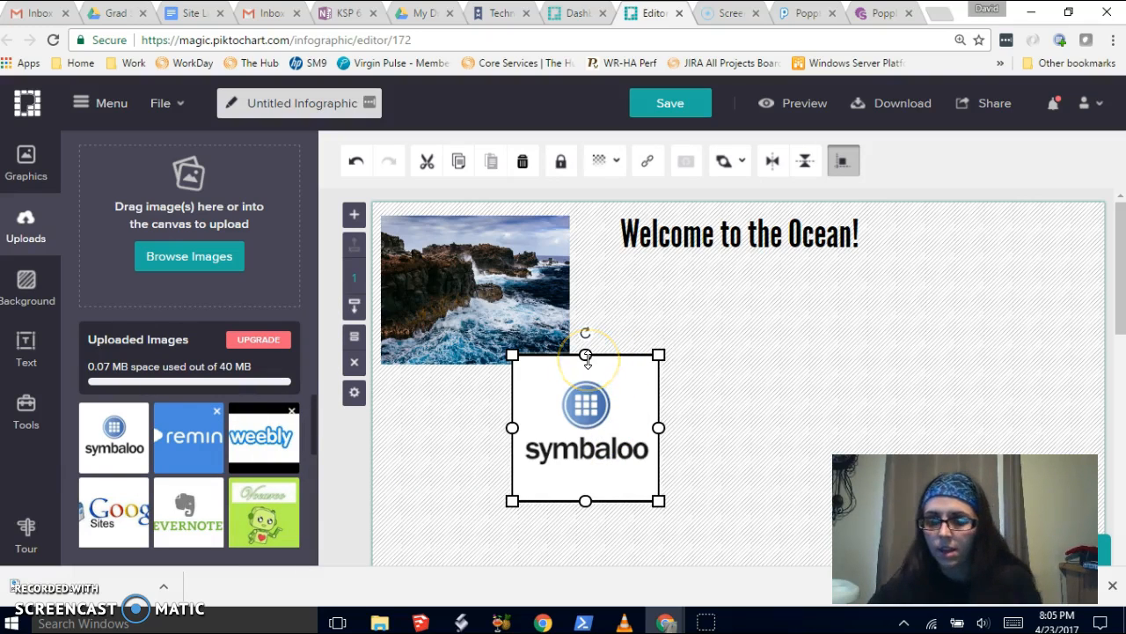
key(Delete)
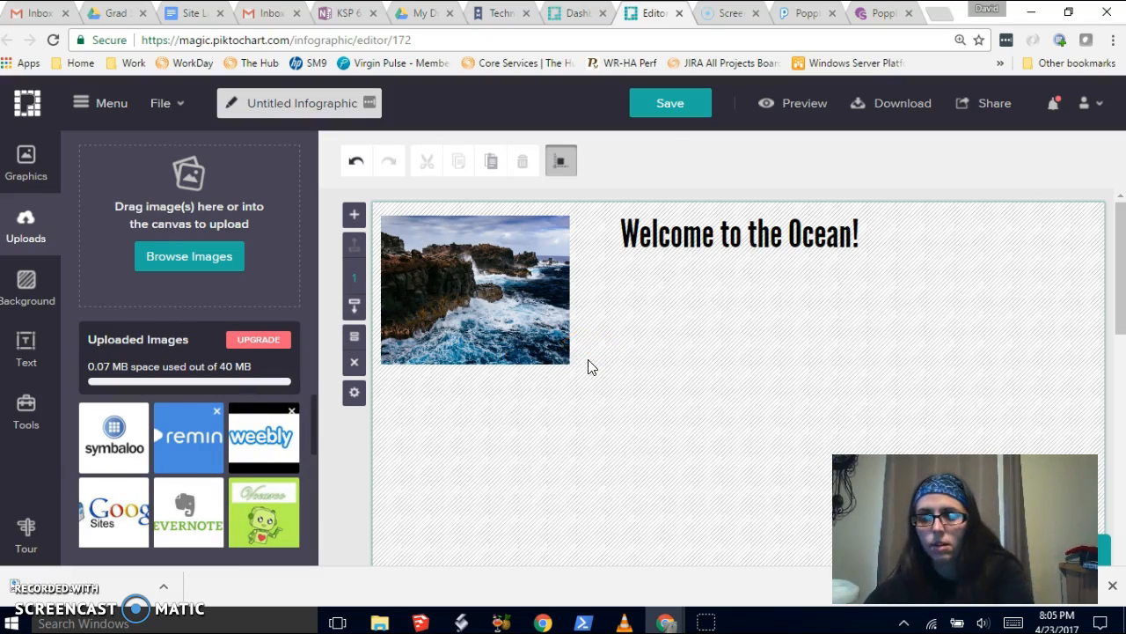
- Add a Subtitle 3 text reading 'Why visit the ocean?' and position it just under the title
click(26, 345)
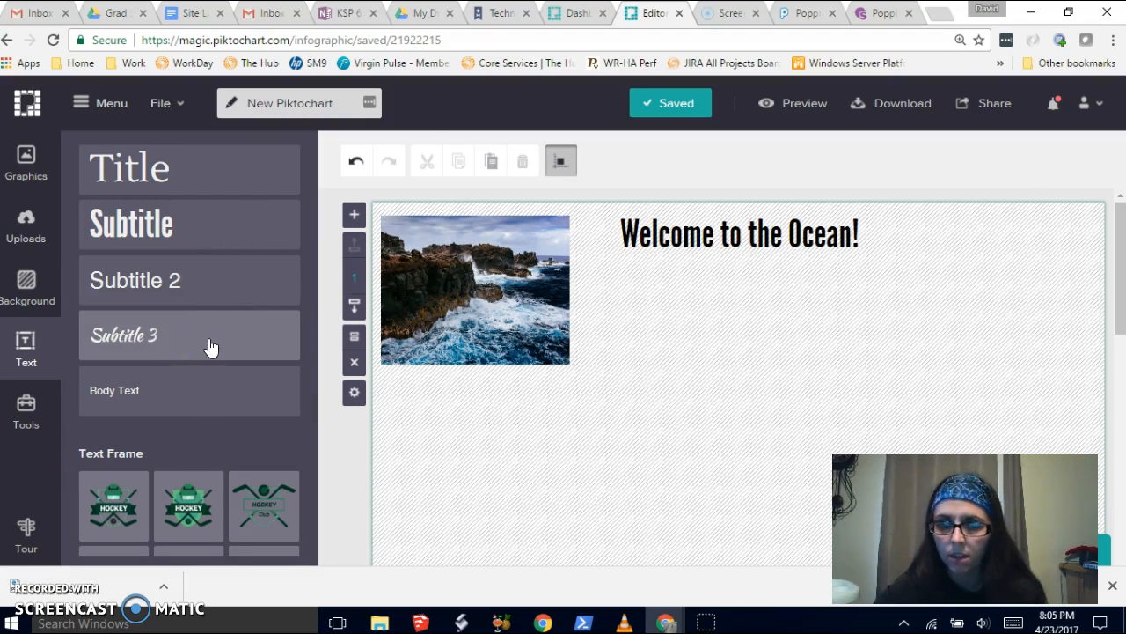
click(176, 348)
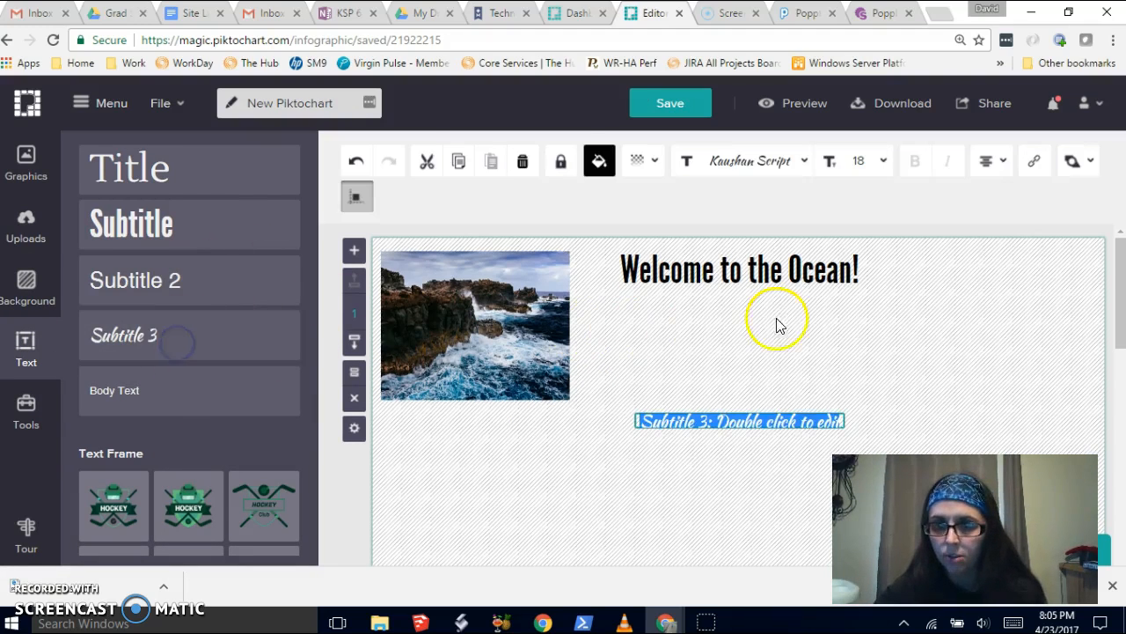
click(775, 422)
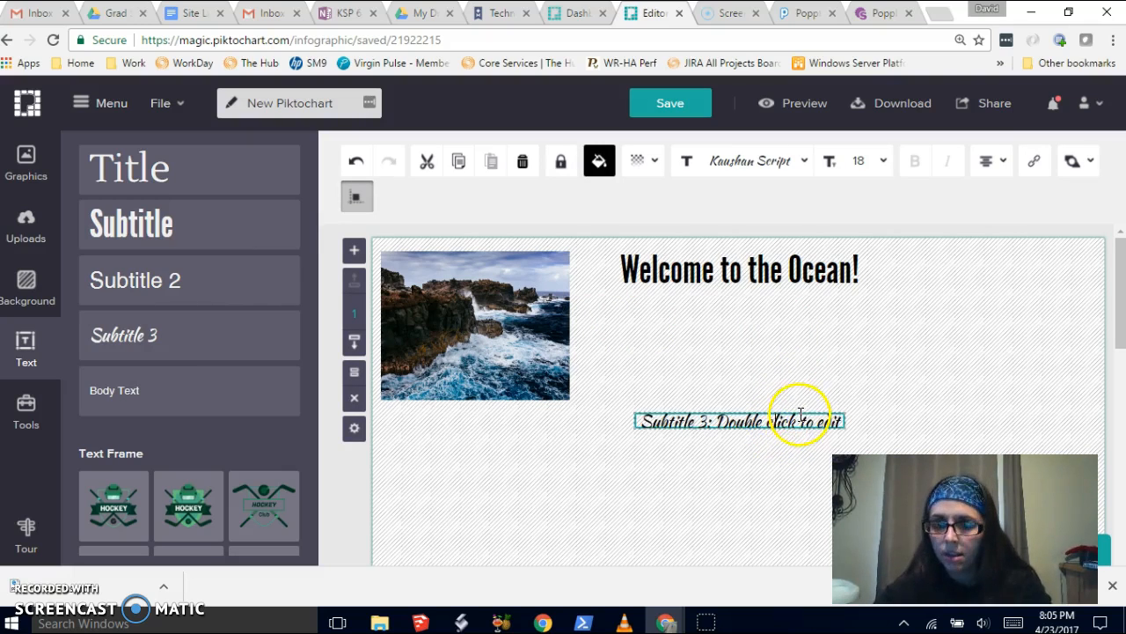
triple_click(799, 419)
key(BackSpace)
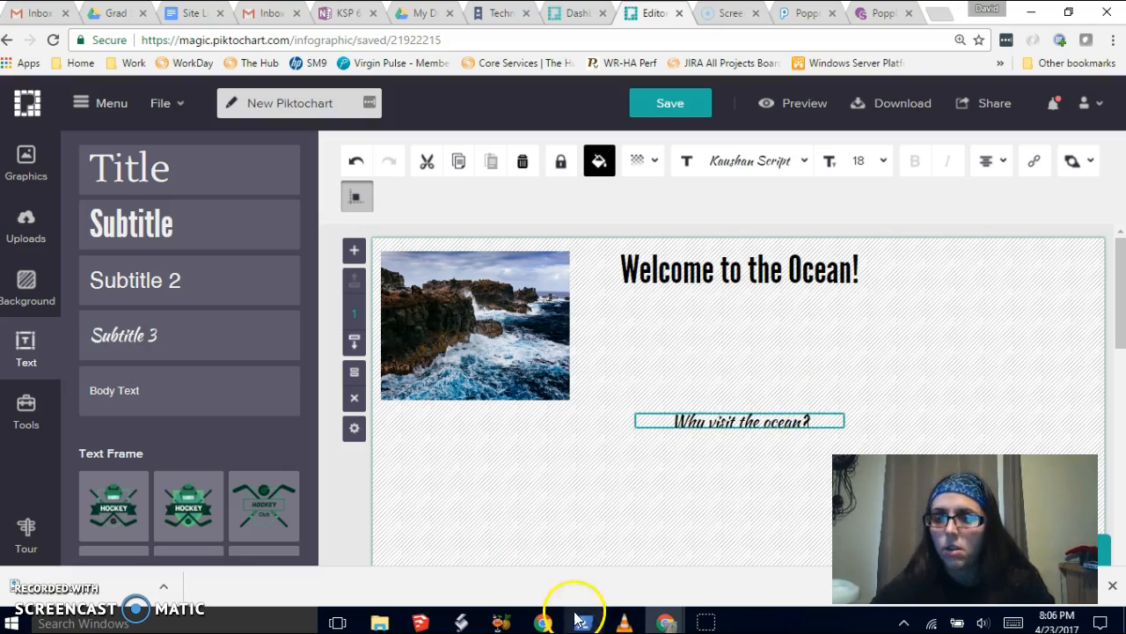
click(770, 459)
drag(766, 422, 834, 319)
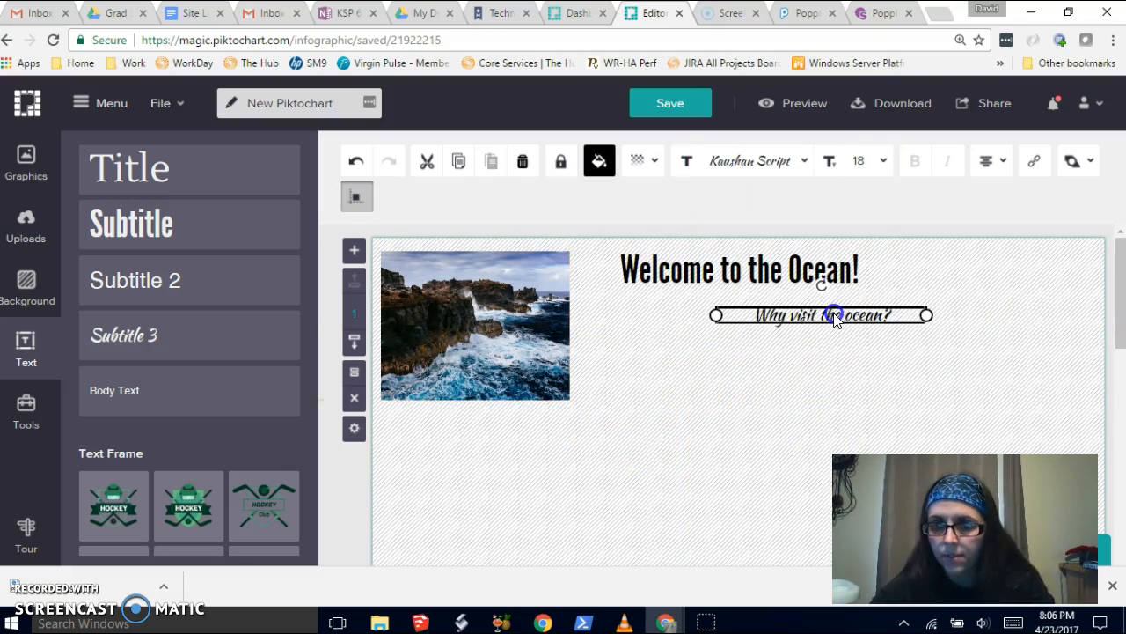
- Add a body text box and replace its placeholder with sample filler text
click(186, 388)
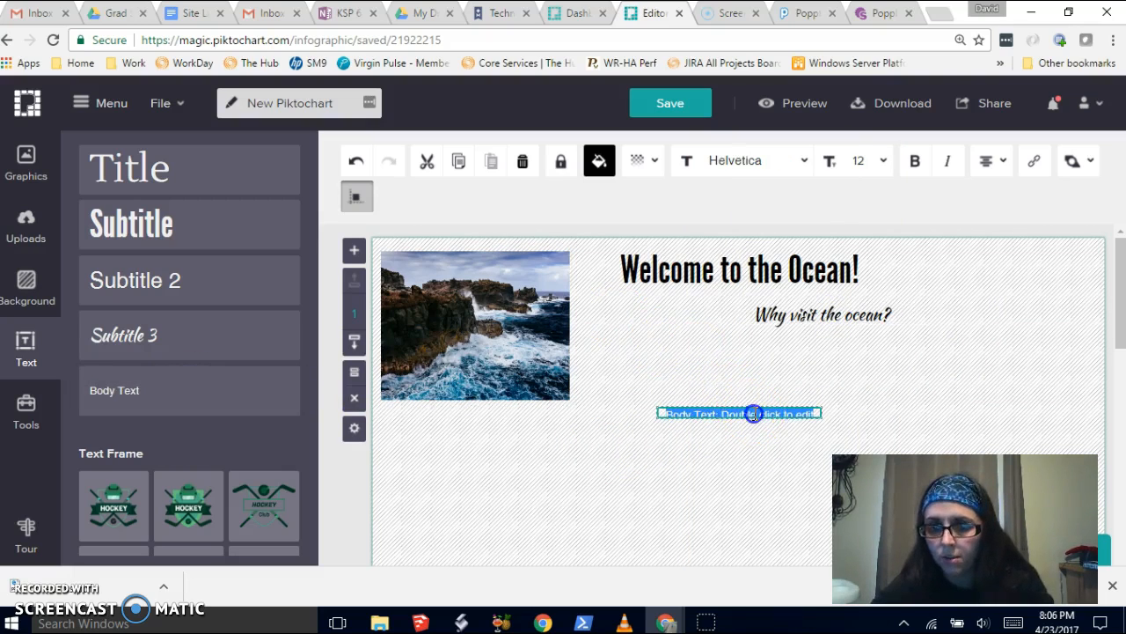
key(BackSpace)
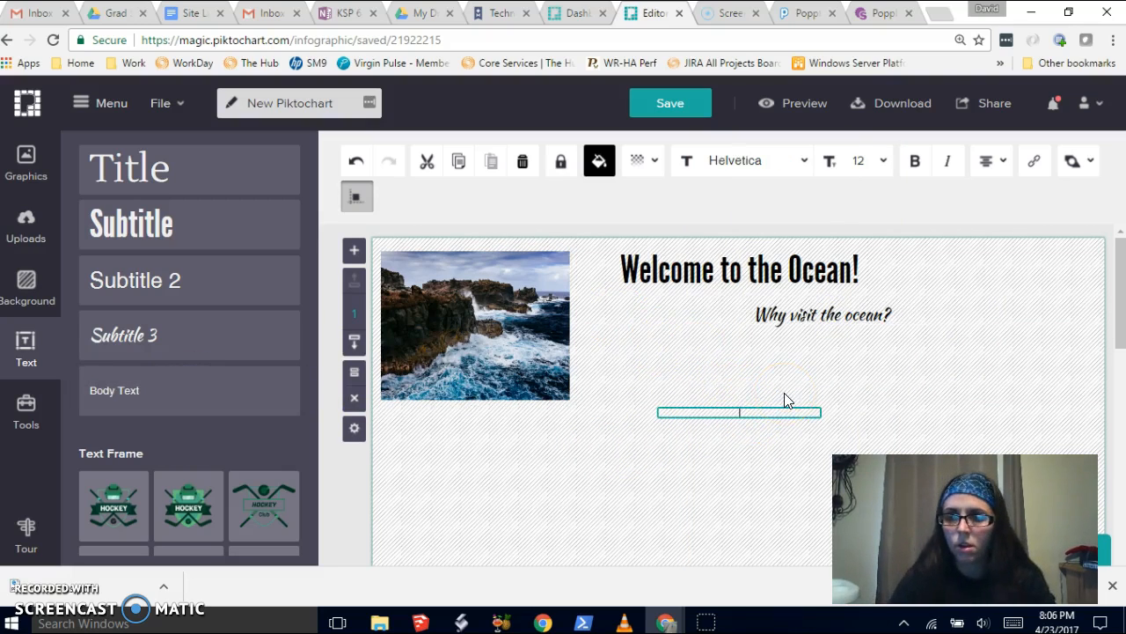
text(;lkajfdl;kjad;lkfj)
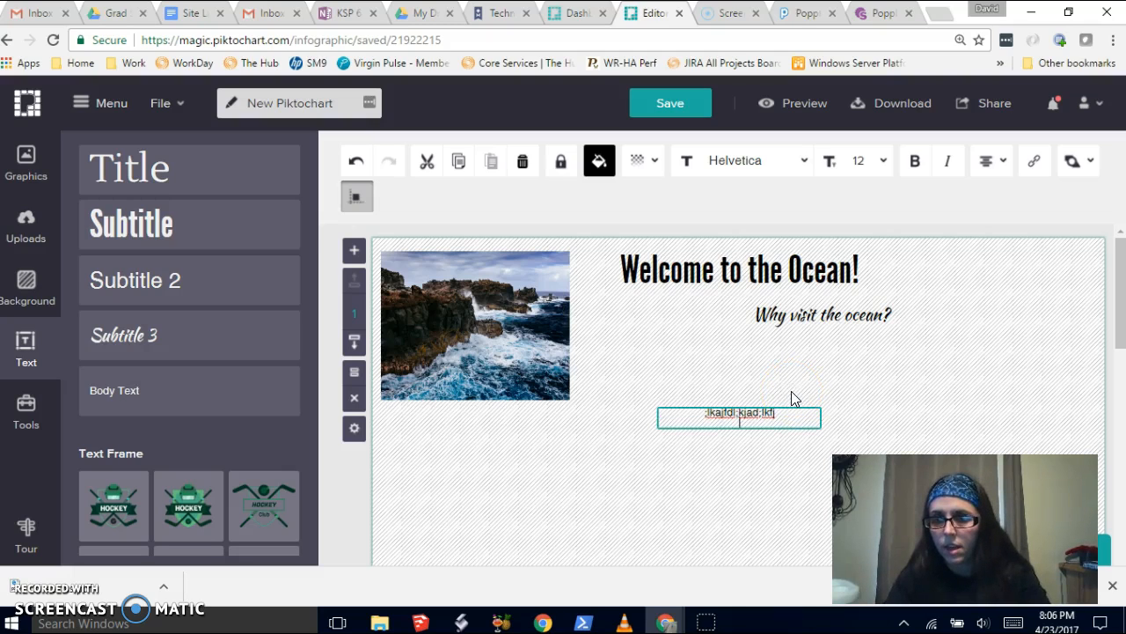
text(a;lskdjf;alskdfa;sas;ldfkja;lskdjf;alksjdf)
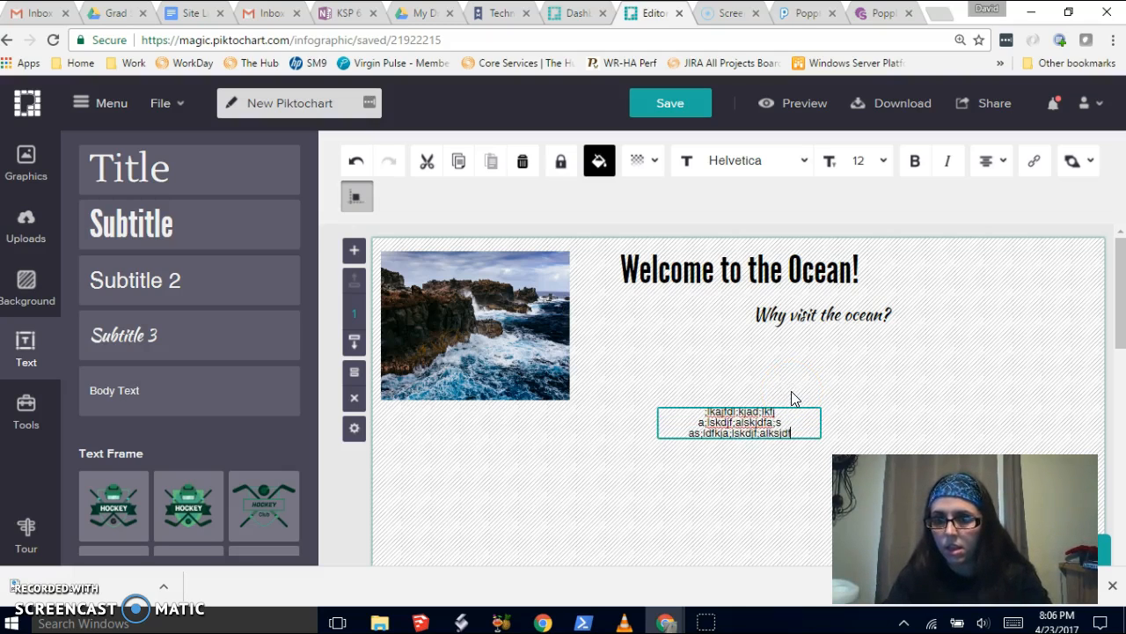
key(Return)
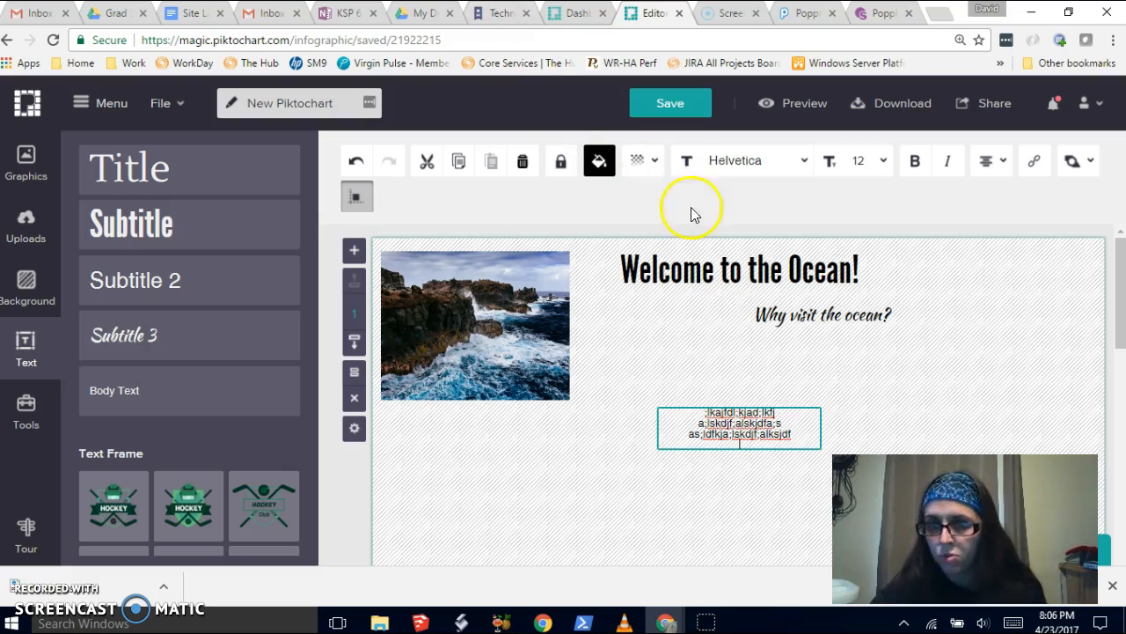
- Set the body text's alignment to justified and move the box beneath the 'Why visit the ocean?' subtitle
click(1001, 163)
click(1003, 167)
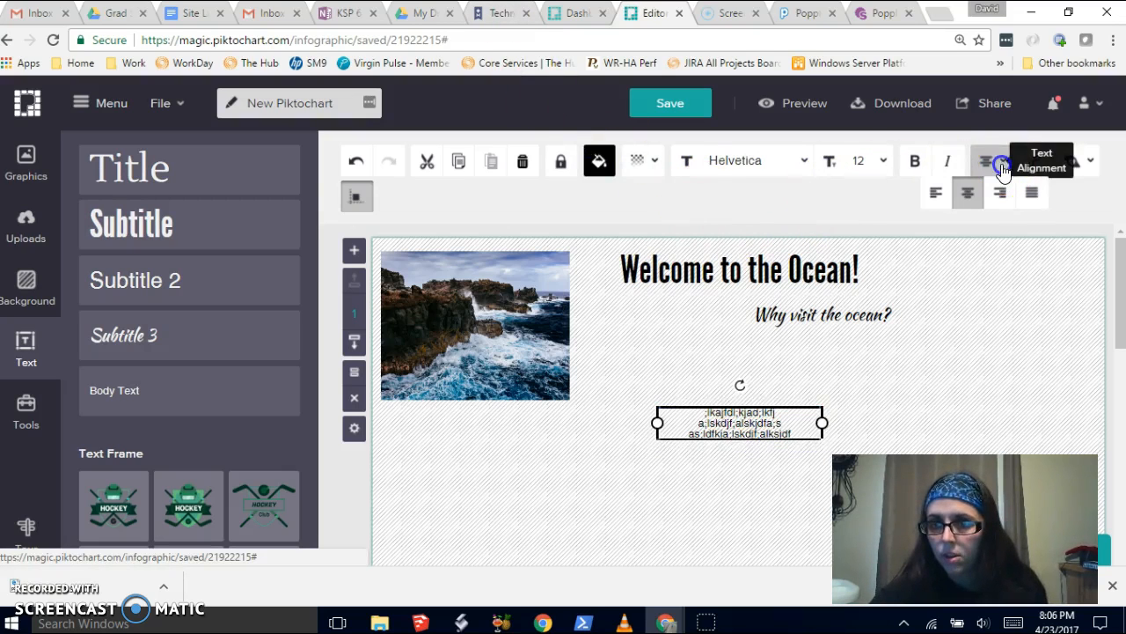
click(942, 193)
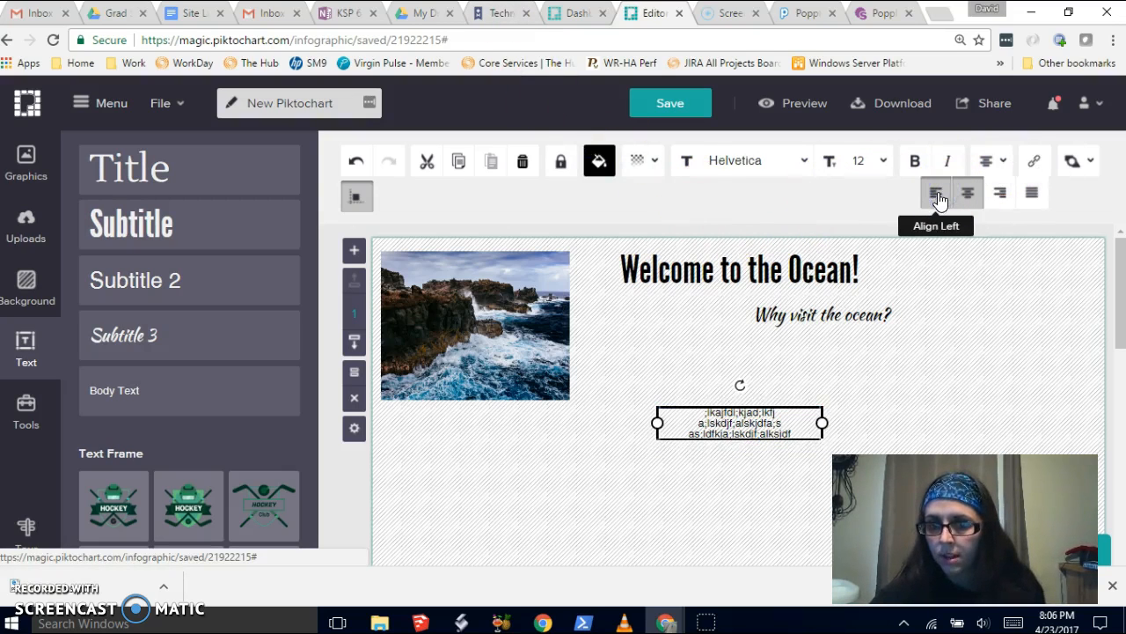
click(938, 194)
click(968, 193)
click(1003, 192)
click(1034, 192)
click(967, 328)
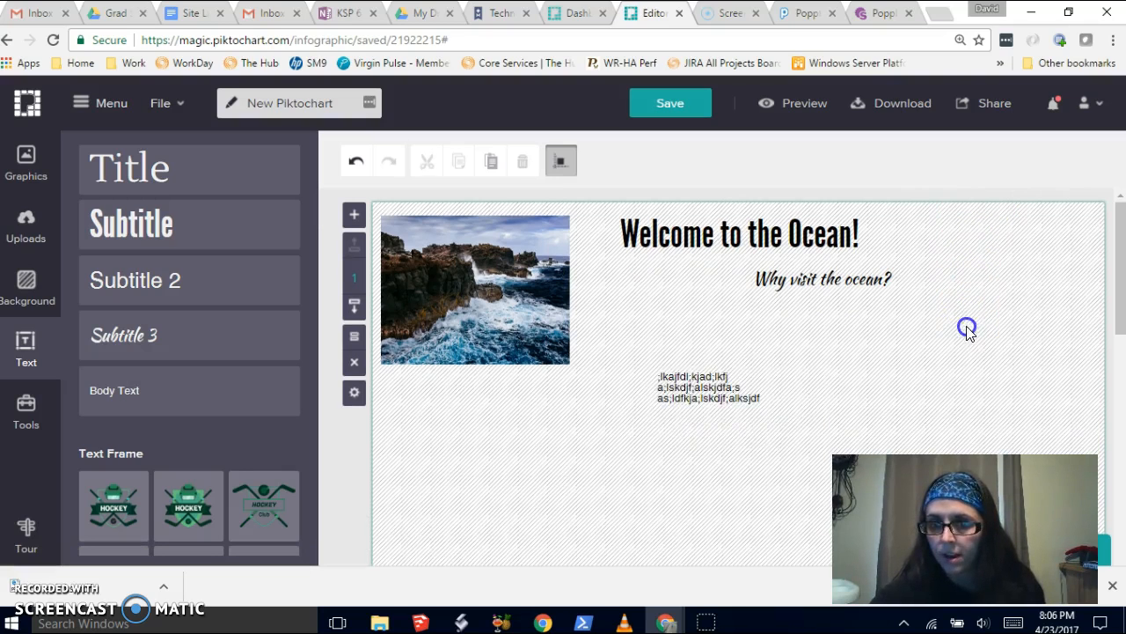
drag(684, 378, 832, 321)
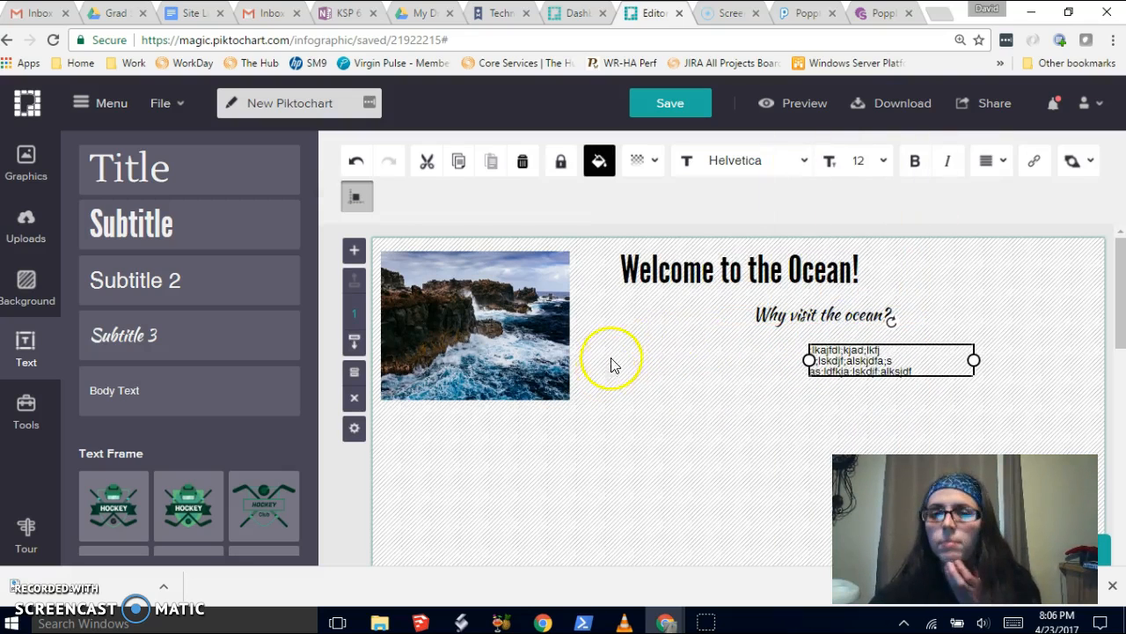
- Delete the three question-mark graphics from the second block of the infographic
scroll(706, 432, down, 3)
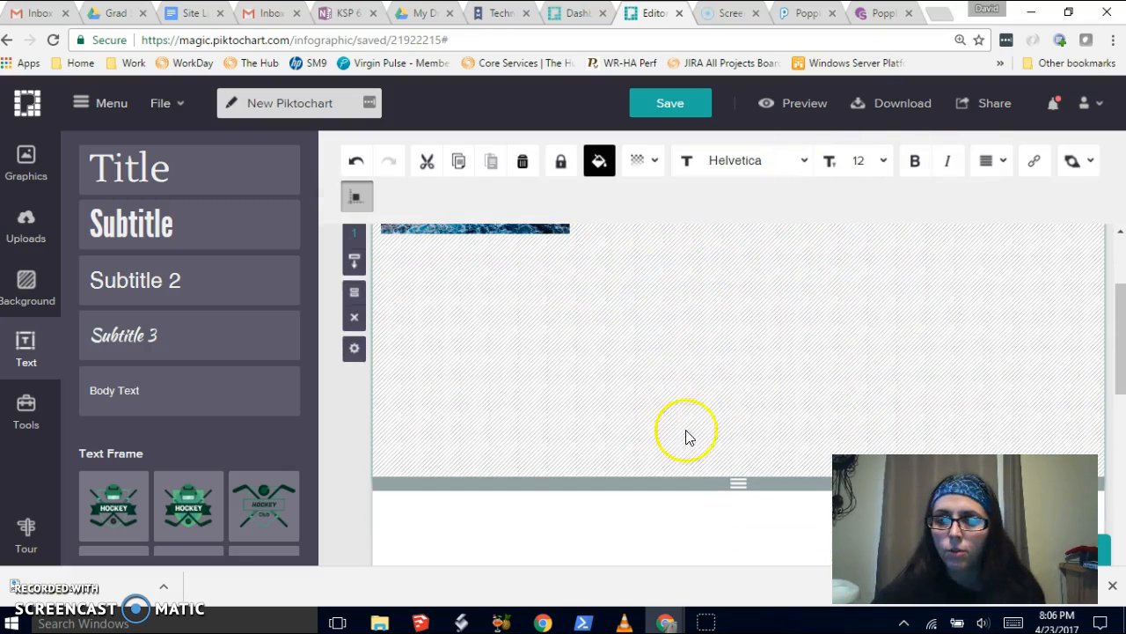
scroll(792, 455, down, 5)
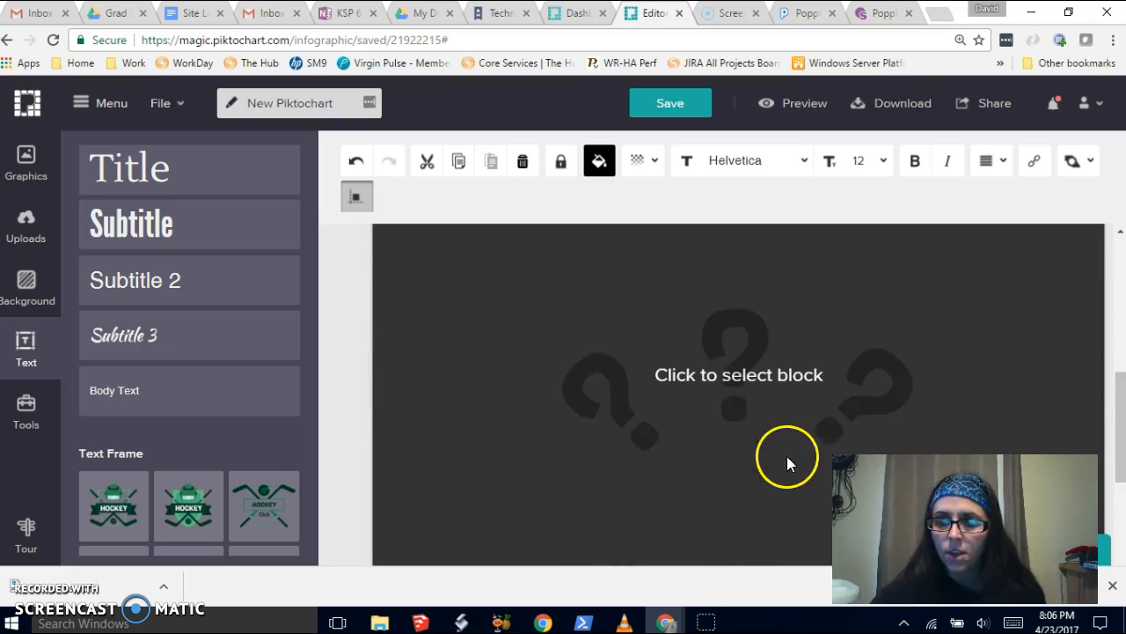
click(702, 394)
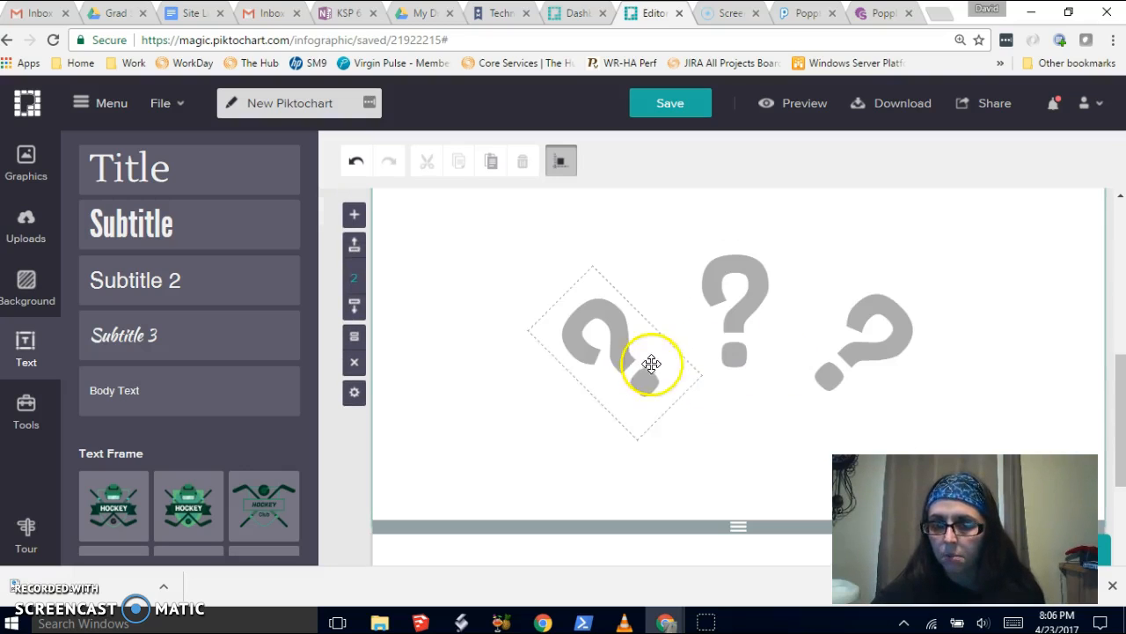
scroll(640, 359, down, 1)
scroll(640, 359, down, 3)
scroll(633, 352, up, 6)
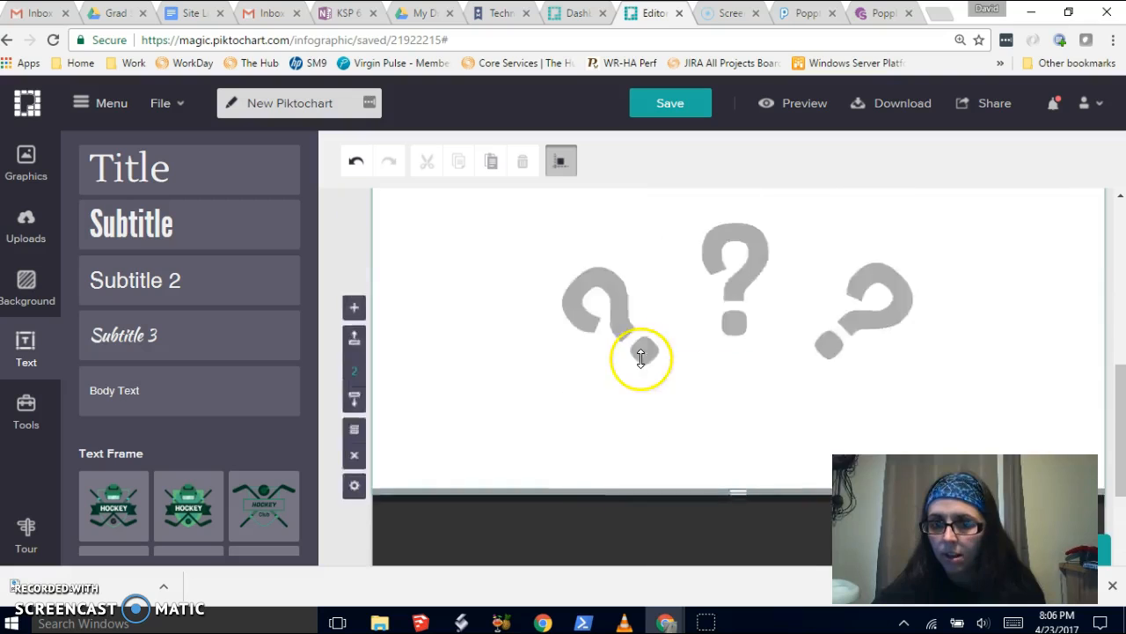
scroll(656, 365, down, 5)
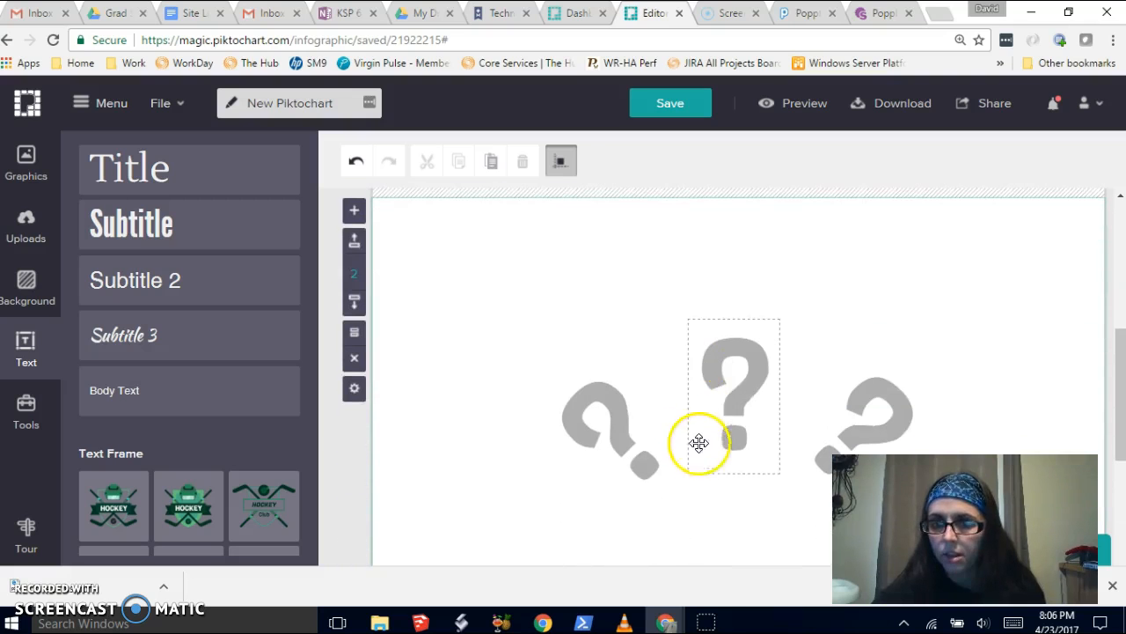
click(738, 394)
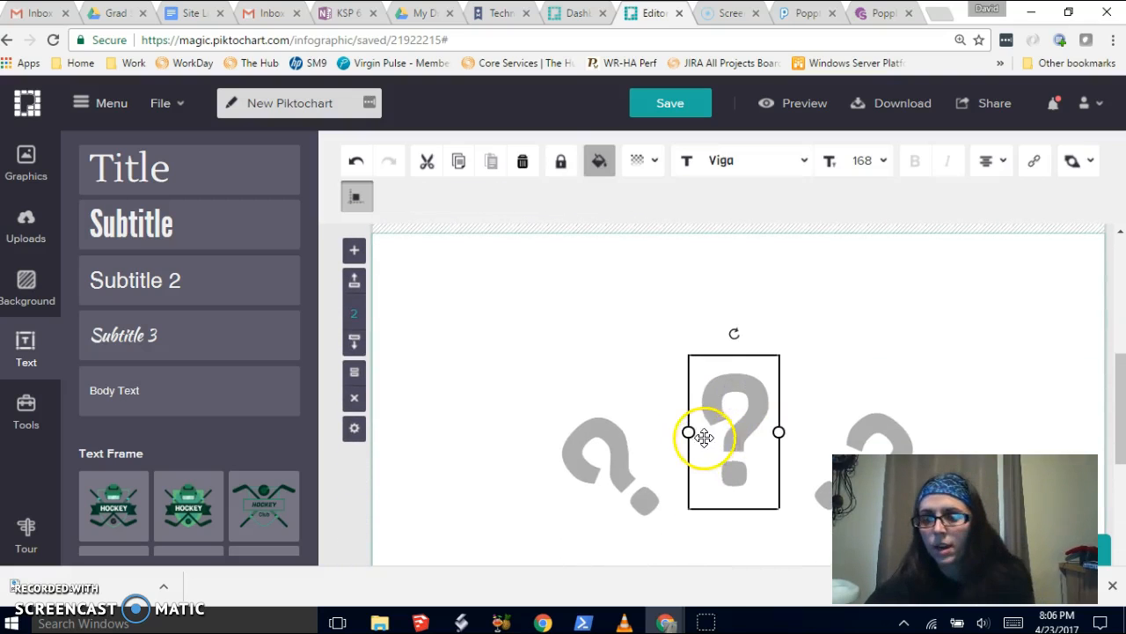
click(625, 479)
key(Delete)
click(734, 407)
key(Delete)
click(839, 406)
key(Delete)
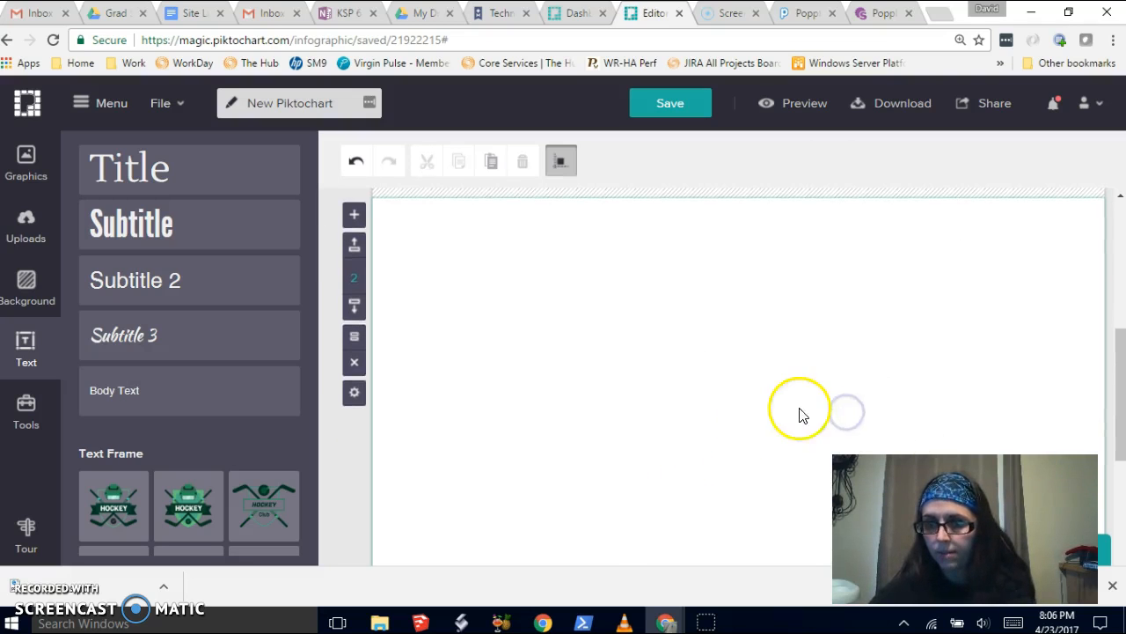
- Inspect the 'It's a blank canvas' blocks further down the infographic
scroll(748, 419, down, 4)
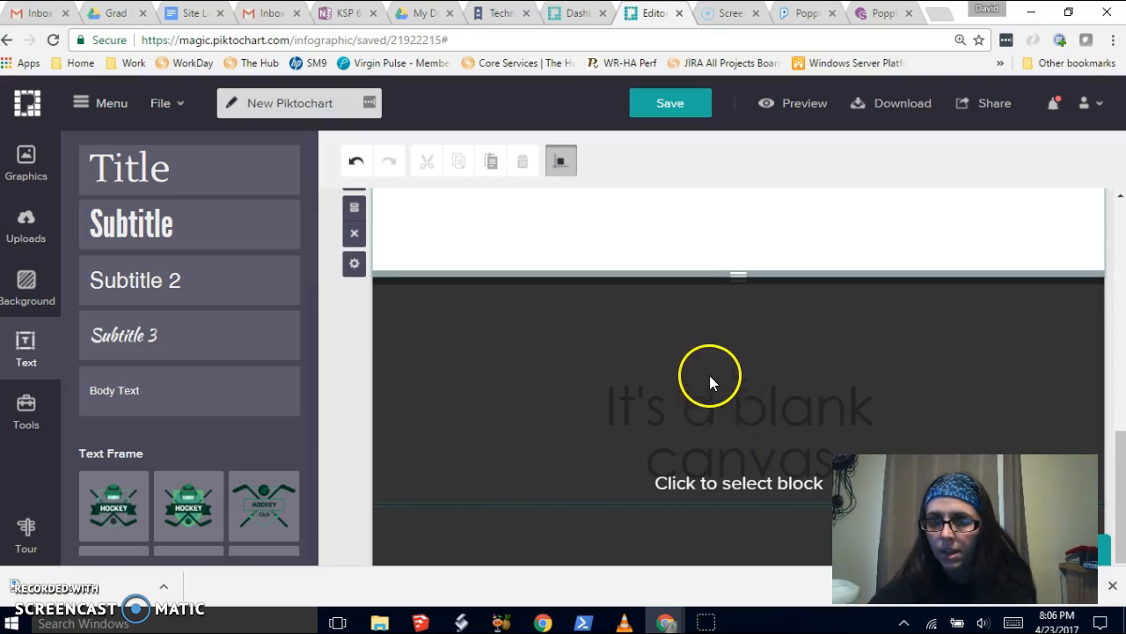
click(766, 396)
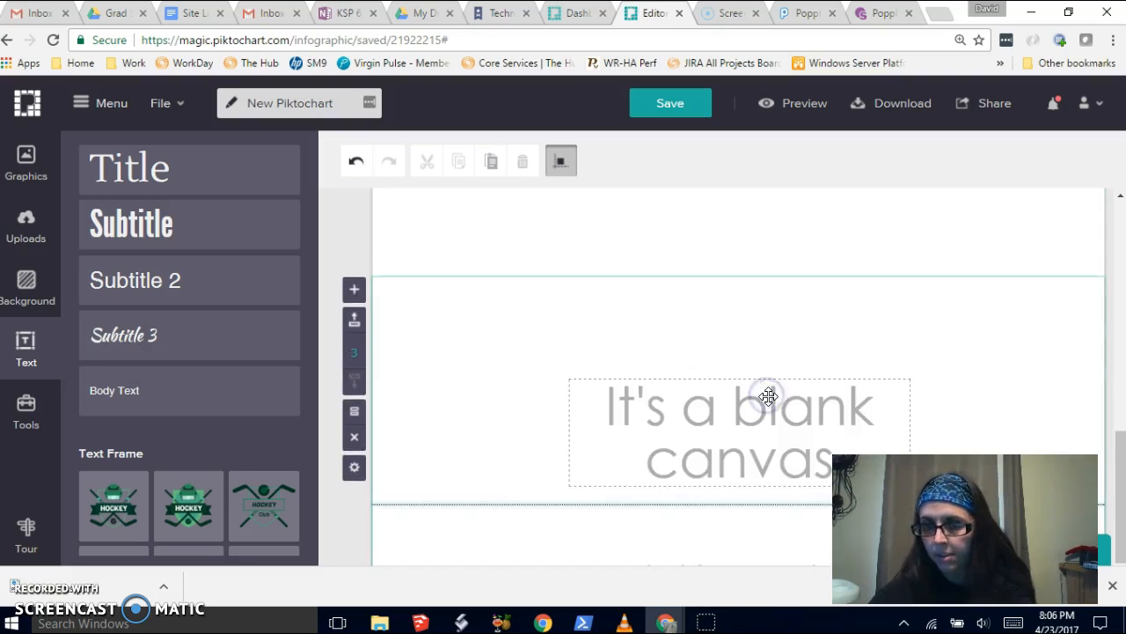
scroll(774, 405, down, 2)
scroll(781, 422, up, 1)
scroll(782, 426, down, 1)
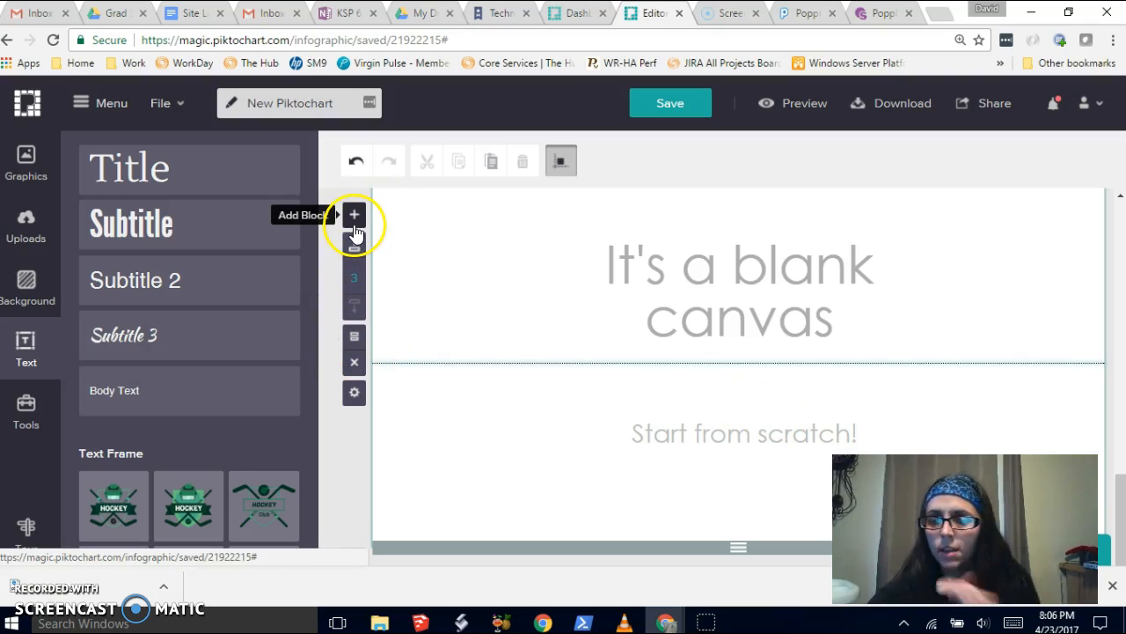
- Leave the editor and go back to the dashboard
click(121, 99)
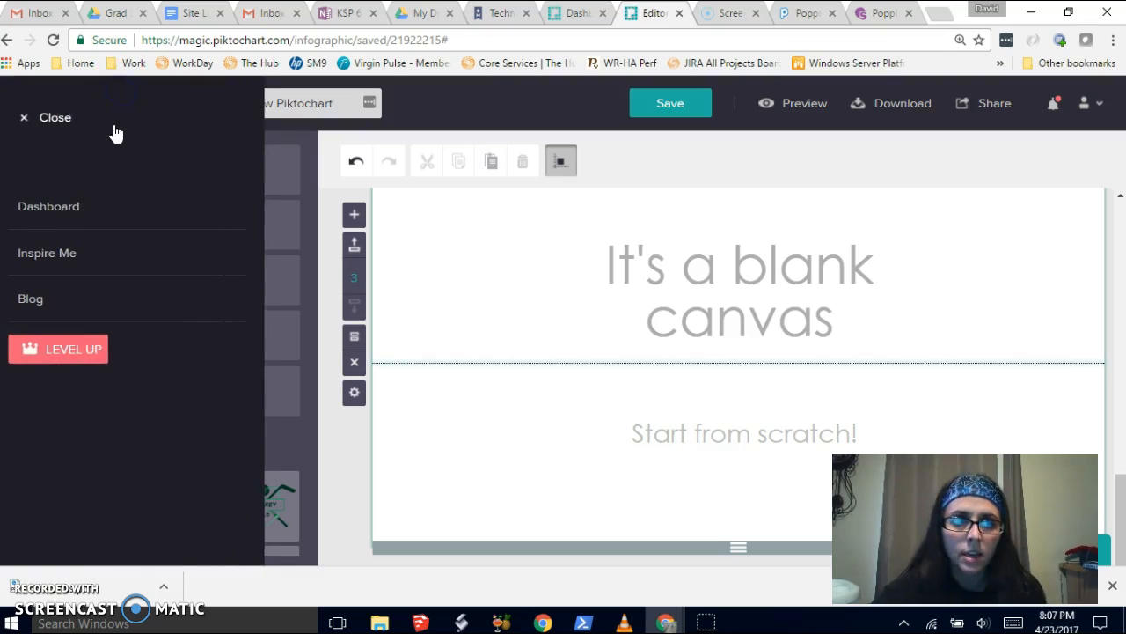
click(49, 206)
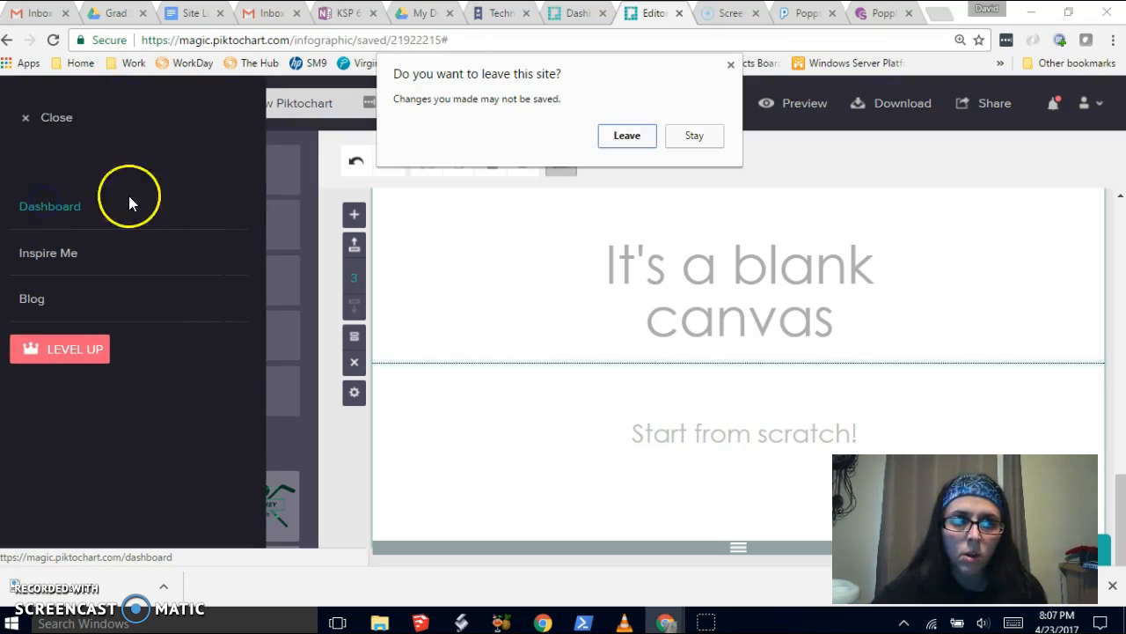
click(641, 143)
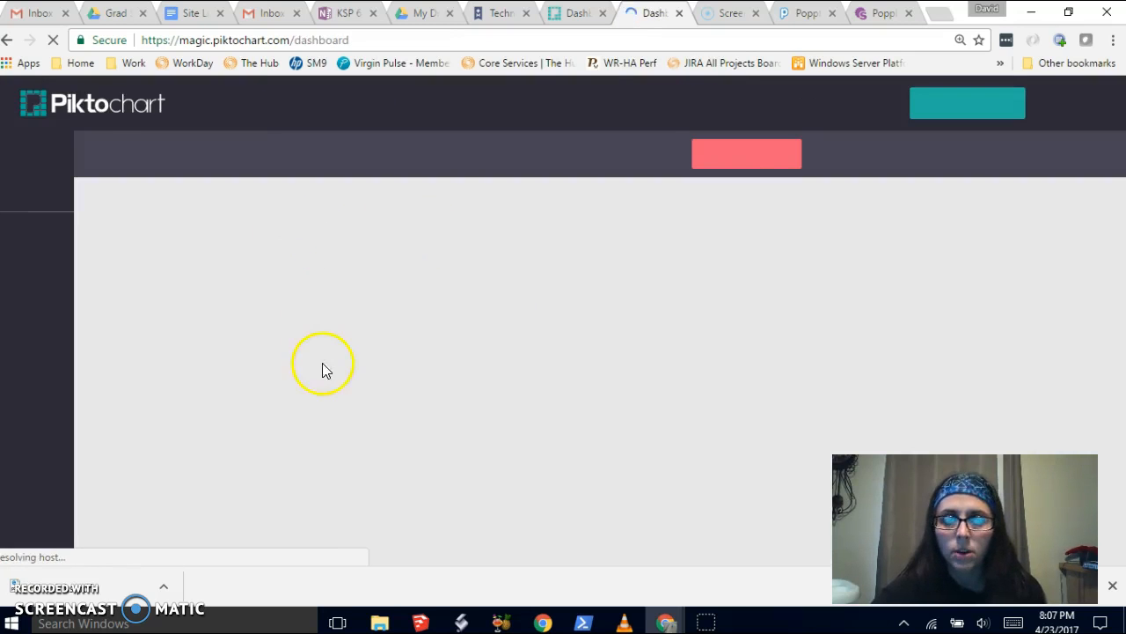
- Preview the saved 'Welcome to the Ocean!' infographic and close the preview
mouse_move(251, 428)
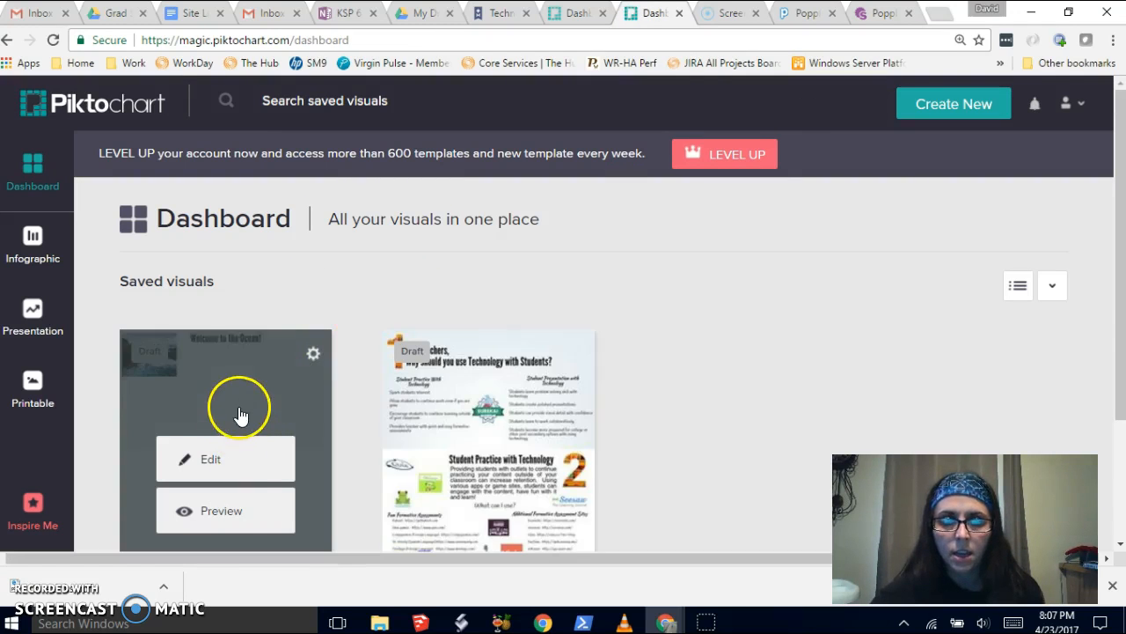
click(230, 519)
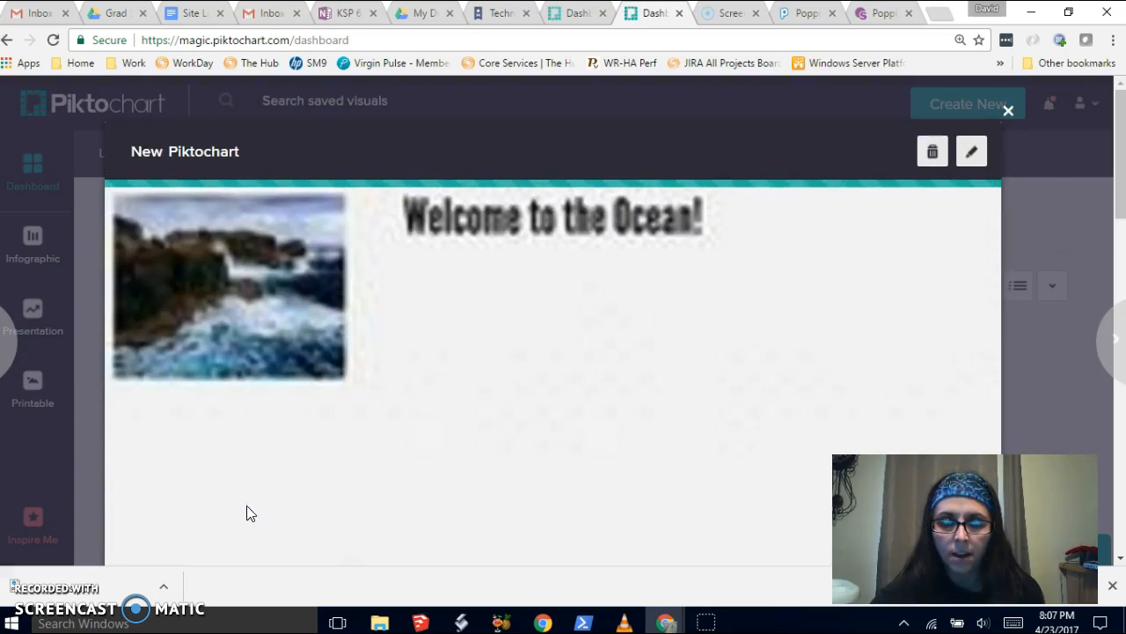
click(1004, 107)
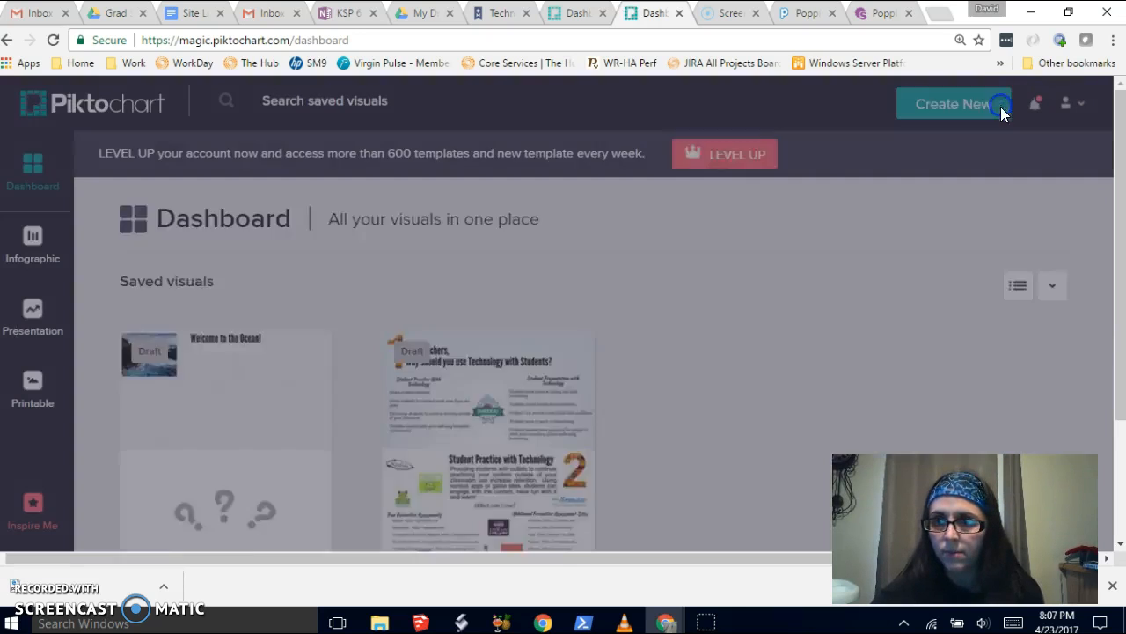
- Preview the saved technology tool kit infographic, scroll through it, and close the preview
mouse_move(558, 397)
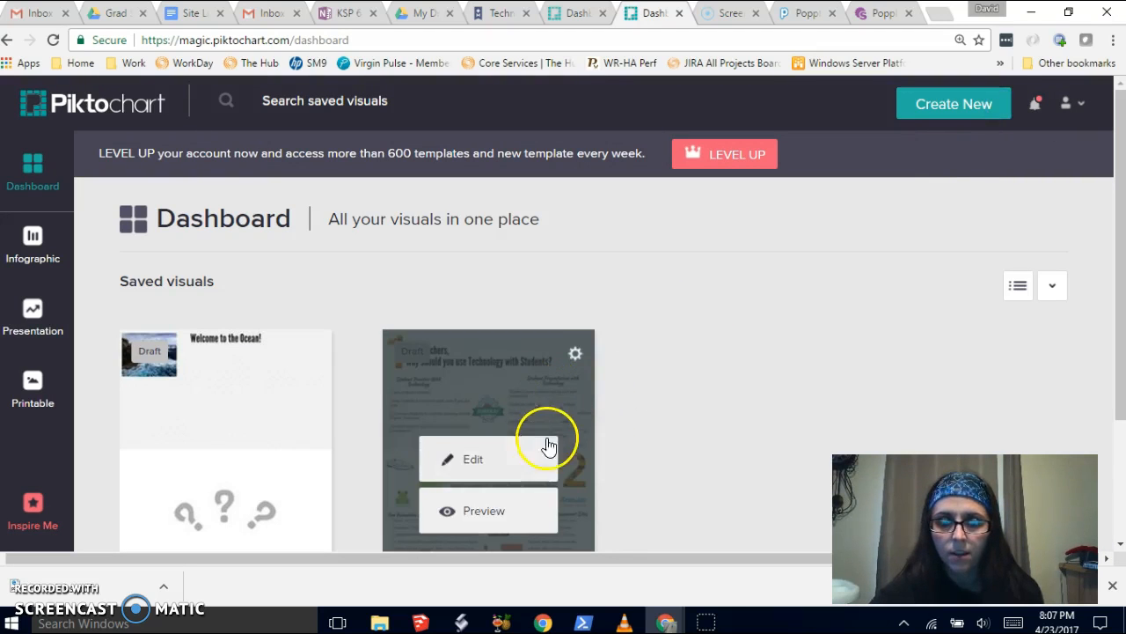
click(554, 510)
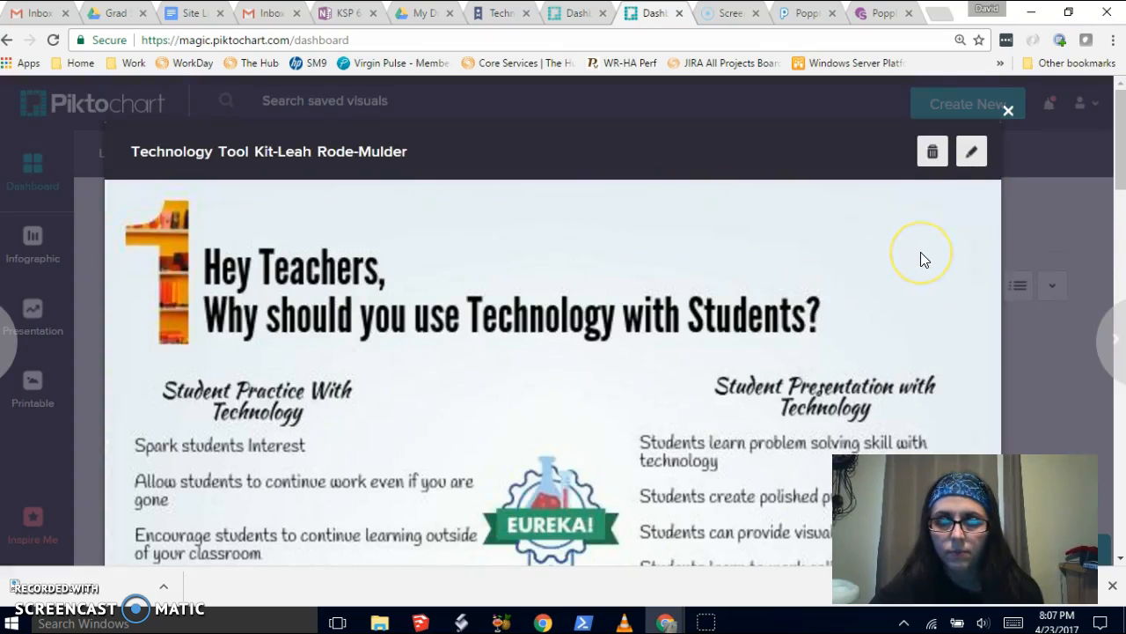
scroll(920, 252, down, 7)
scroll(938, 256, down, 12)
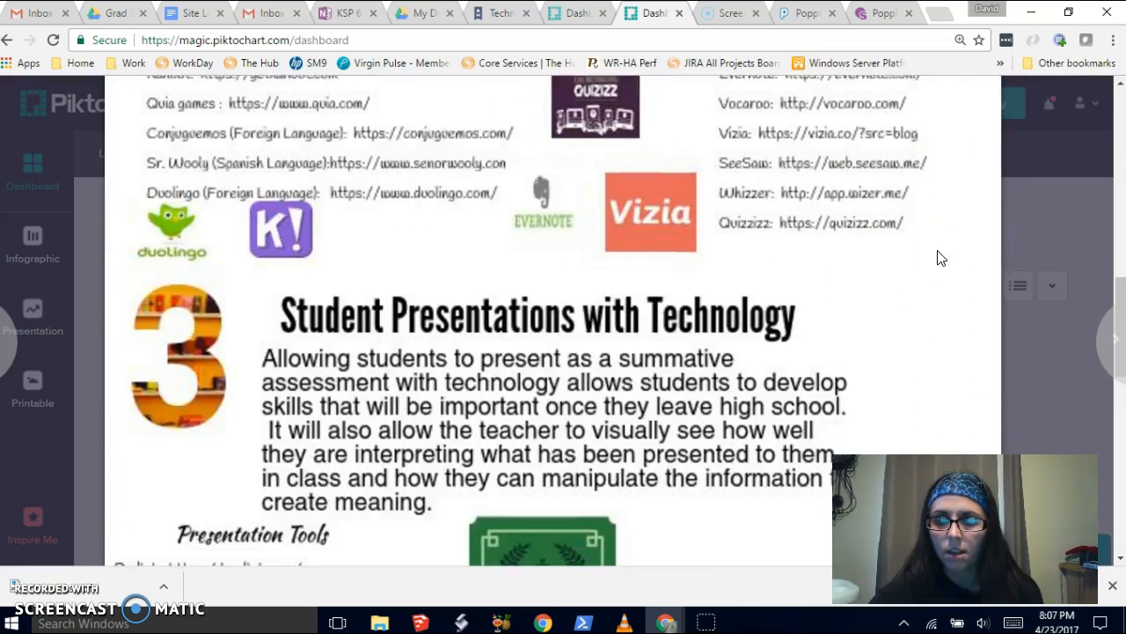
scroll(938, 254, down, 3)
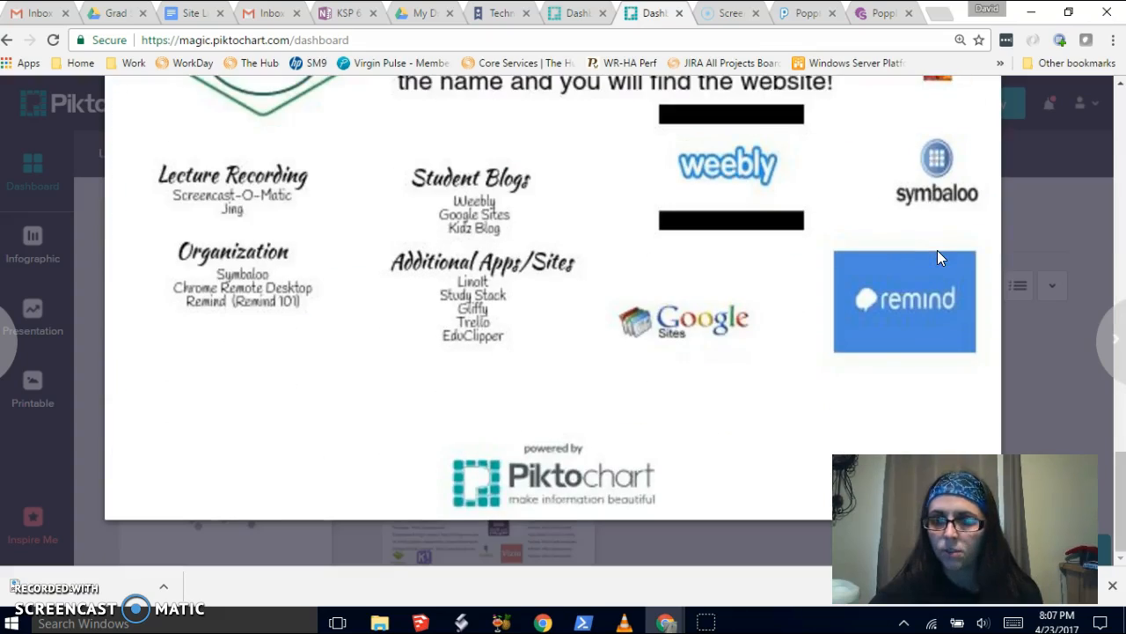
scroll(943, 250, up, 8)
scroll(948, 245, up, 10)
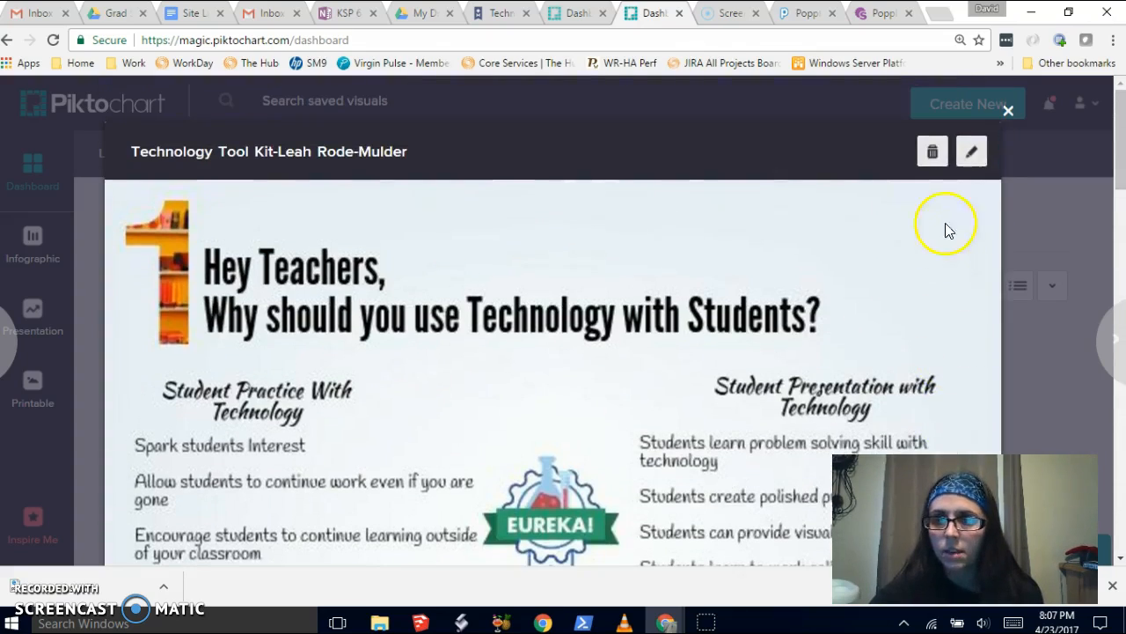
click(1008, 111)
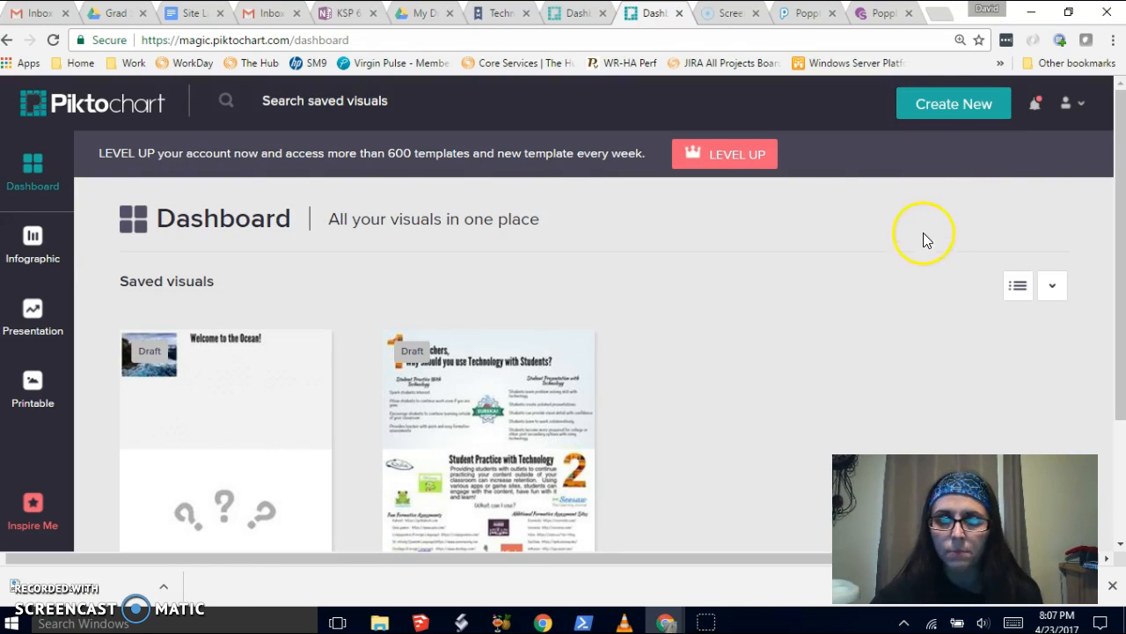